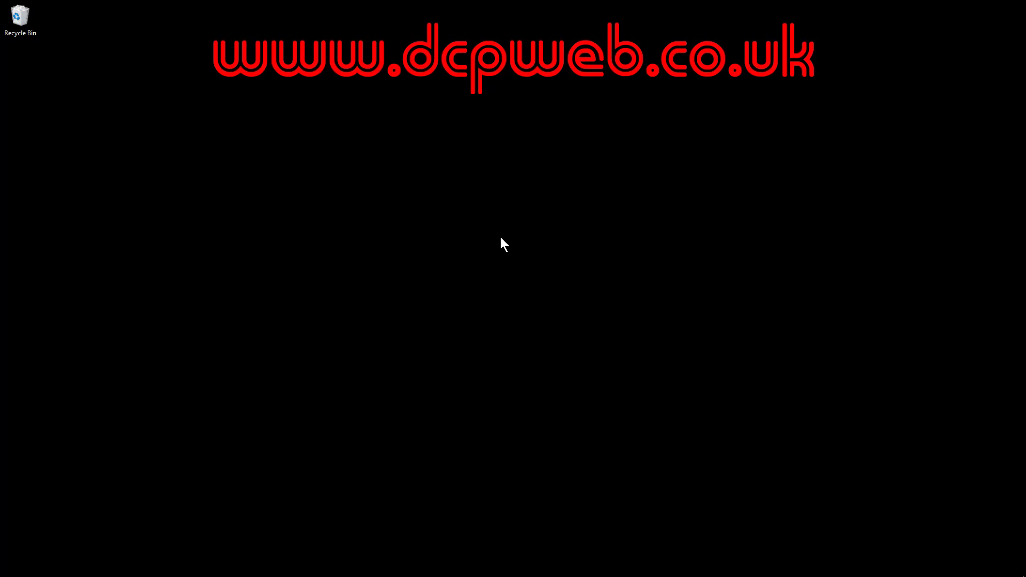
Restore File Explorer from the taskbar, showing the 'How to install open...' tutorial folder.
mouse_move(306, 571)
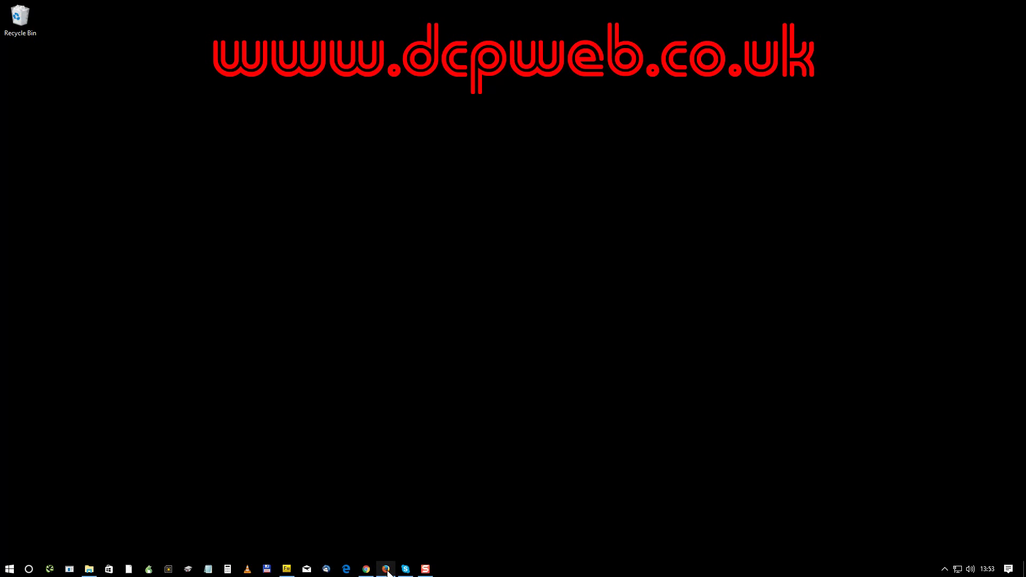
mouse_move(387, 572)
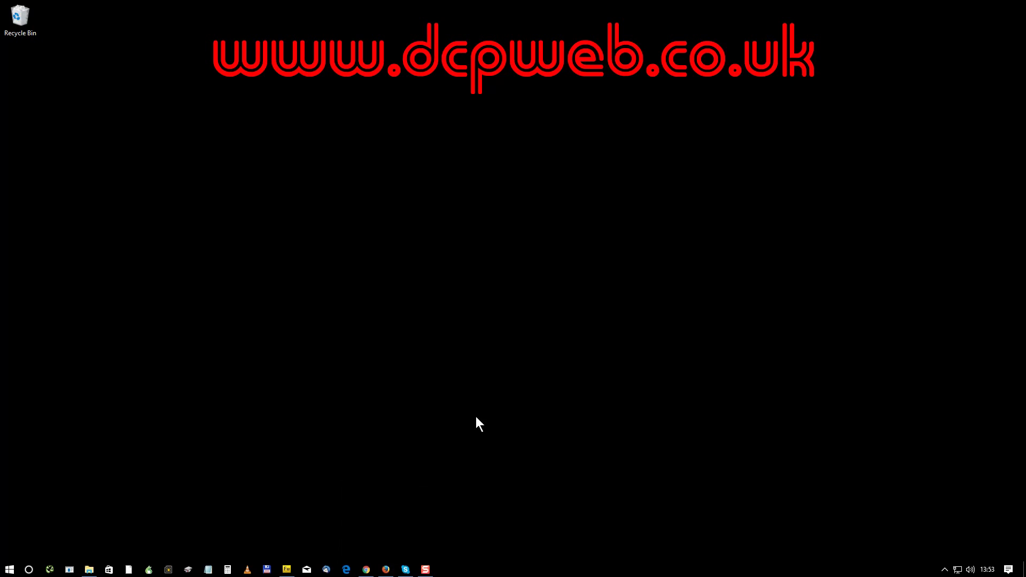
left_click(89, 572)
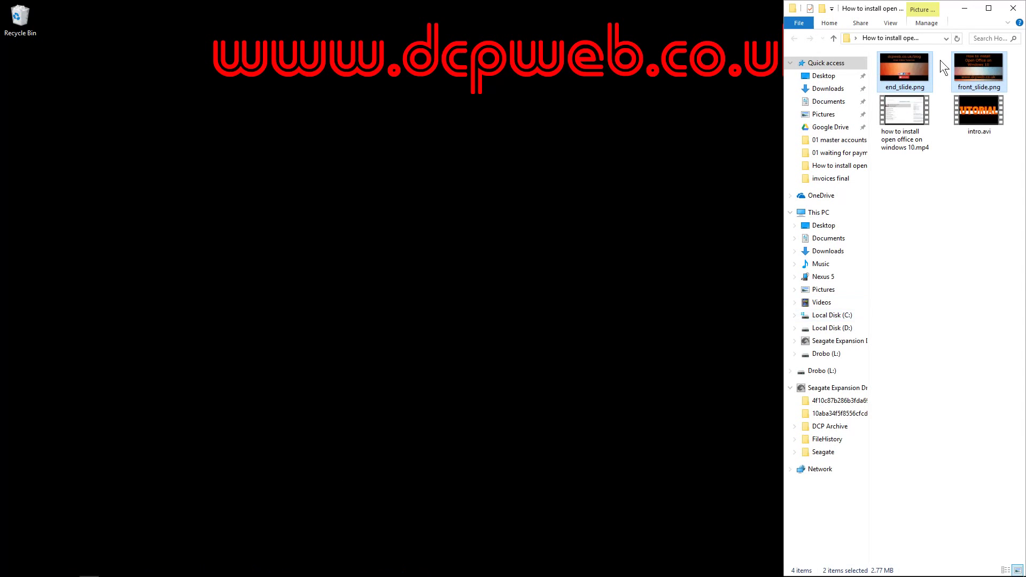
left_click(976, 110)
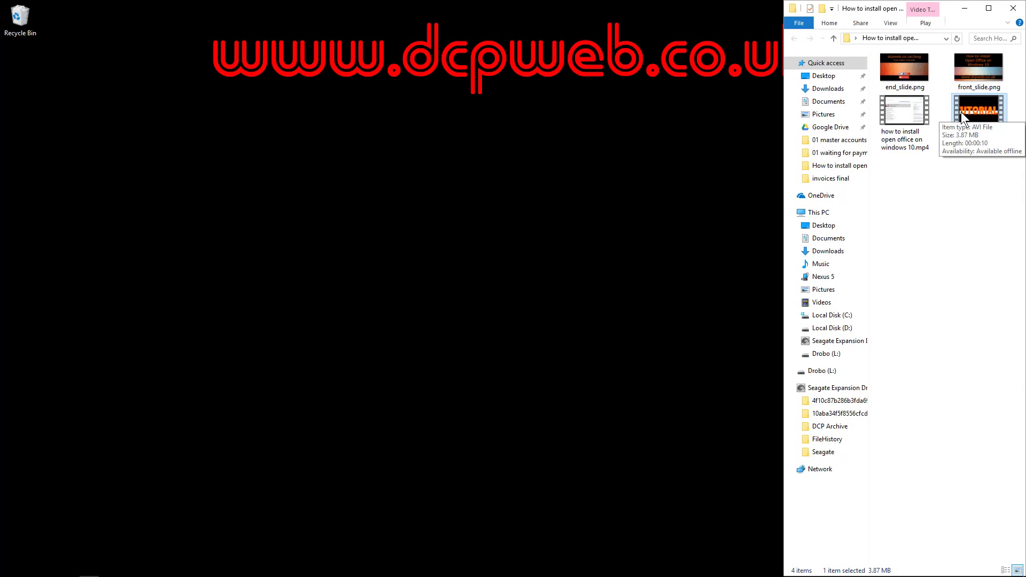
double_click(961, 111)
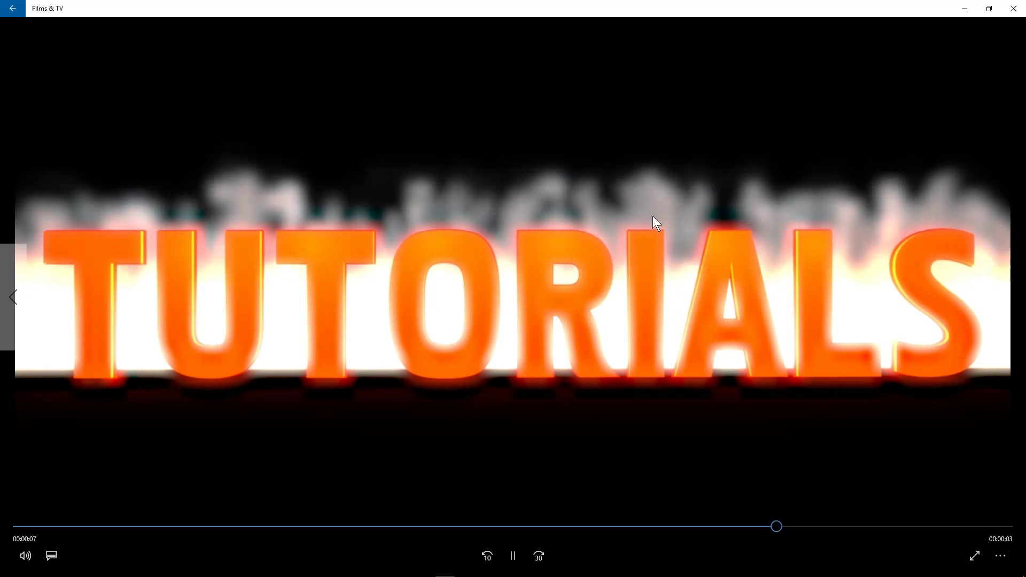
left_click(1014, 10)
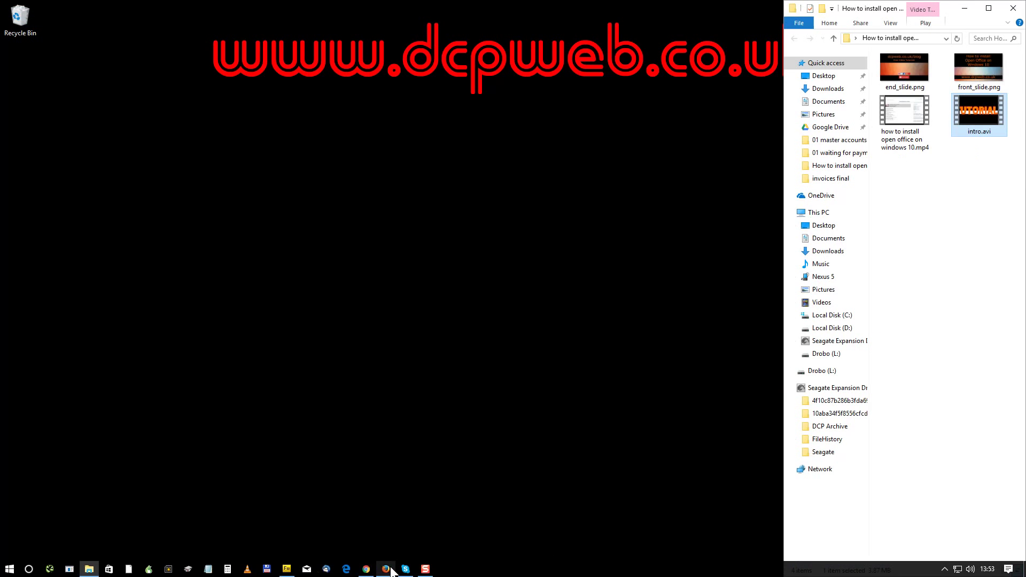
left_click(393, 570)
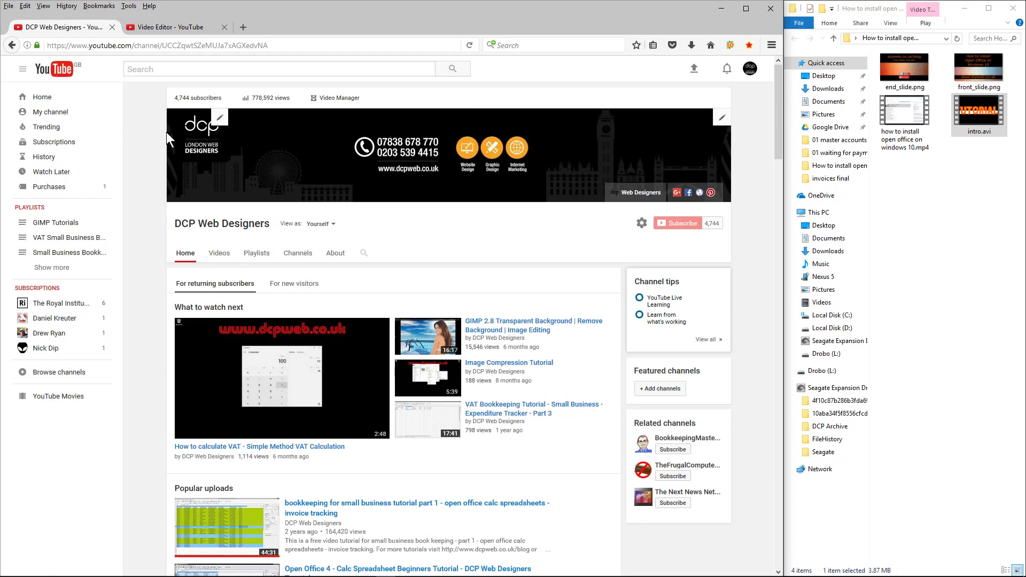
left_click(135, 45)
key("shift+End")
key("BackSpace")
key("BackSpace")
key("BackSpace")
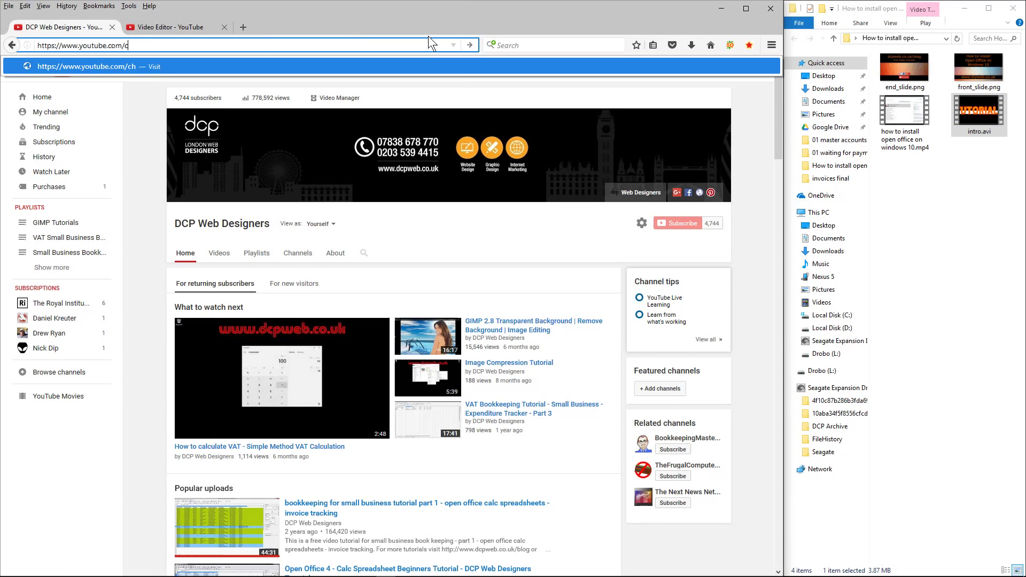
type("d")
key("Down")
key("Return")
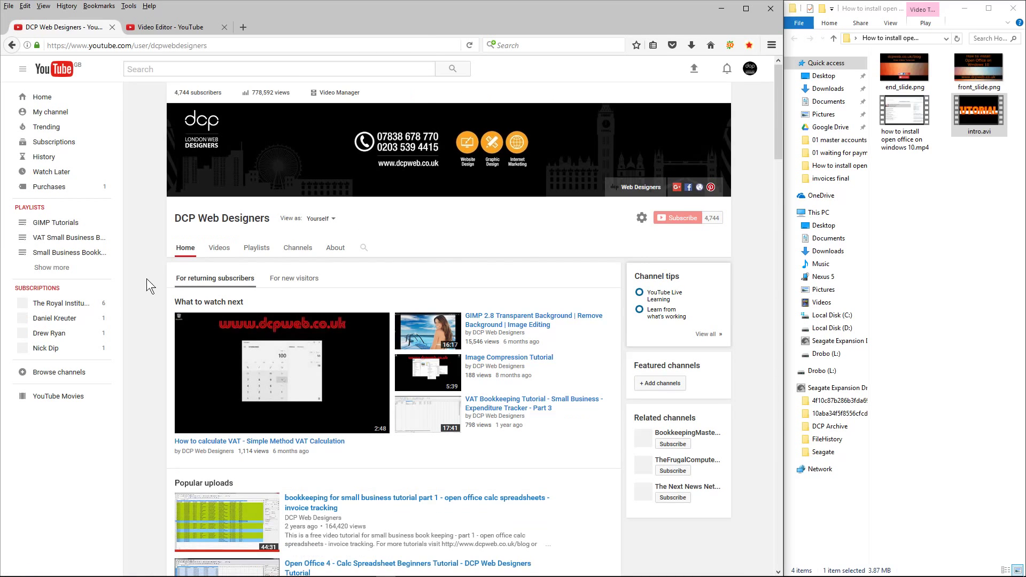
scroll(147, 278, "down", 9)
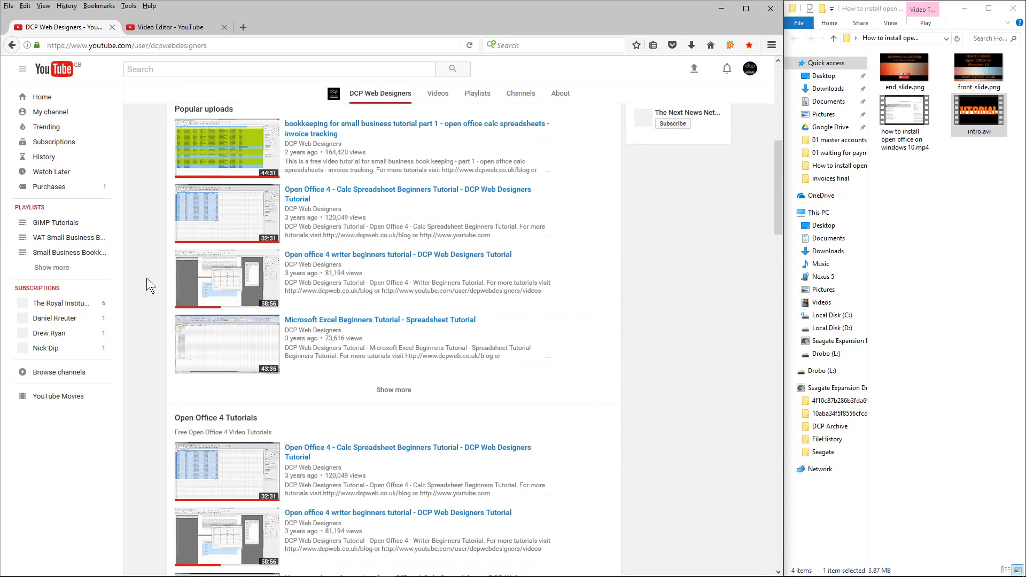
scroll(146, 278, "down", 10)
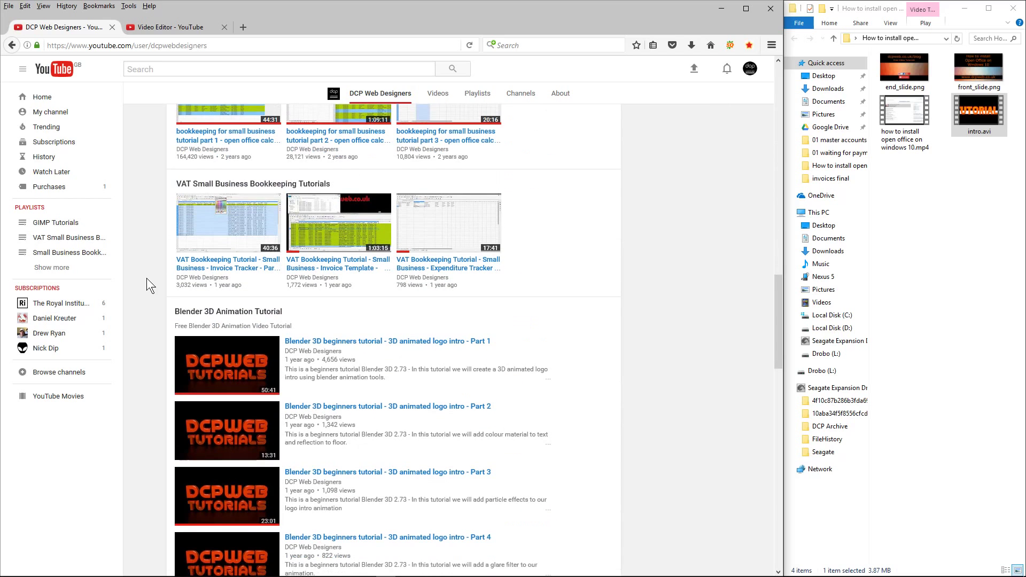
scroll(146, 278, "down", 4)
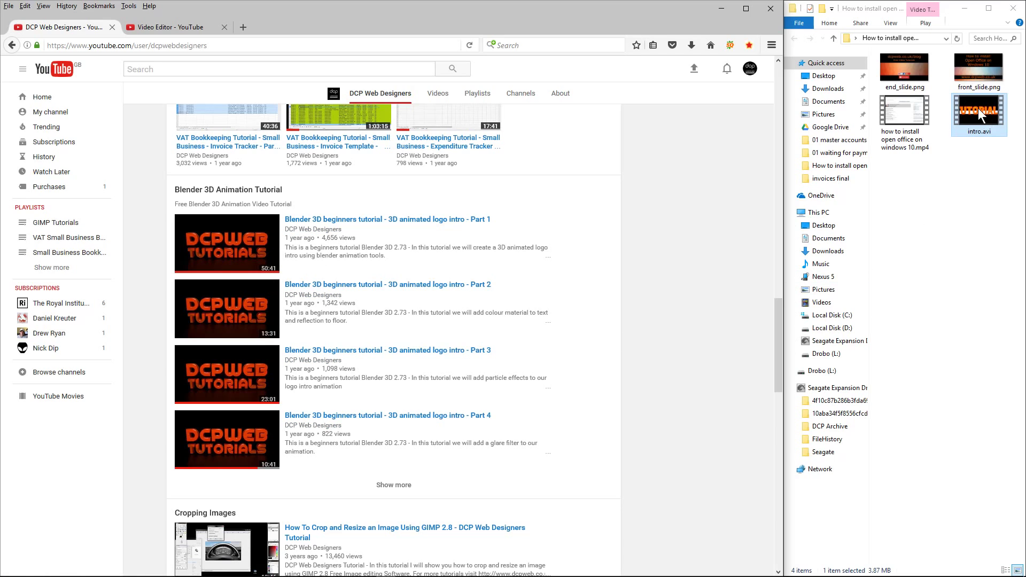
left_click(132, 239)
scroll(137, 237, "up", 15)
scroll(139, 238, "up", 10)
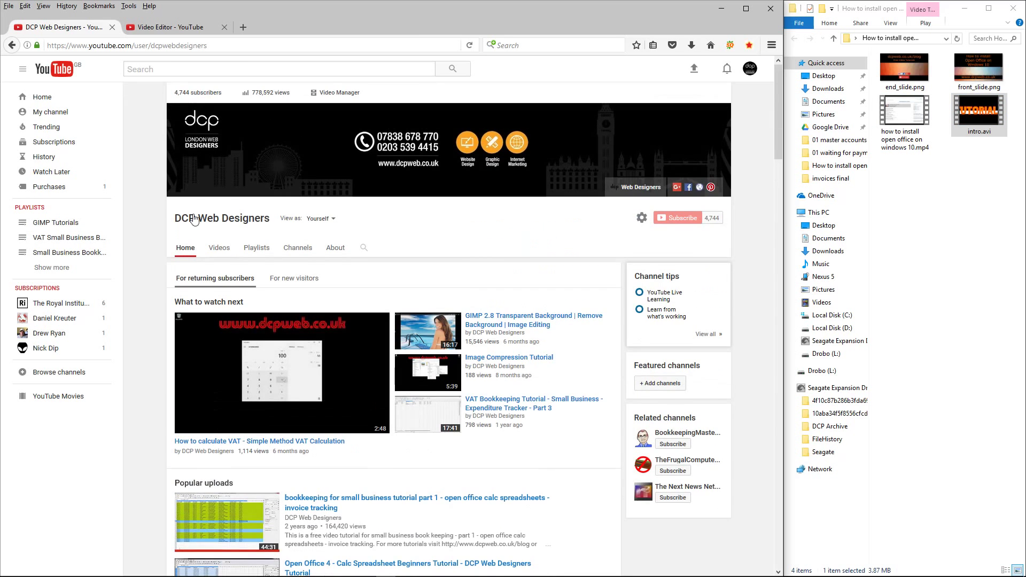
left_click(723, 8)
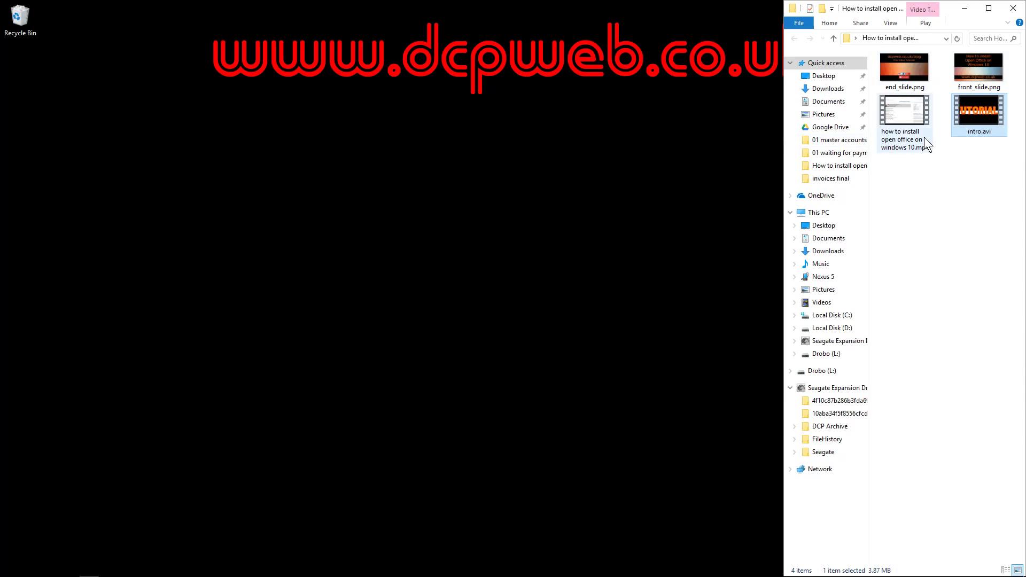
left_click(976, 72)
left_click(981, 108)
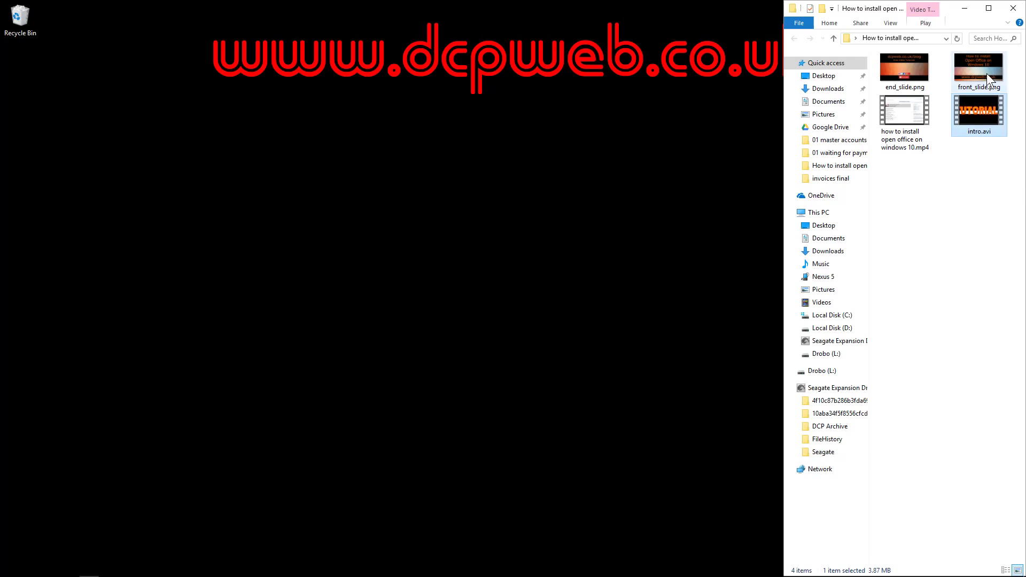
left_click(987, 72)
double_click(988, 71)
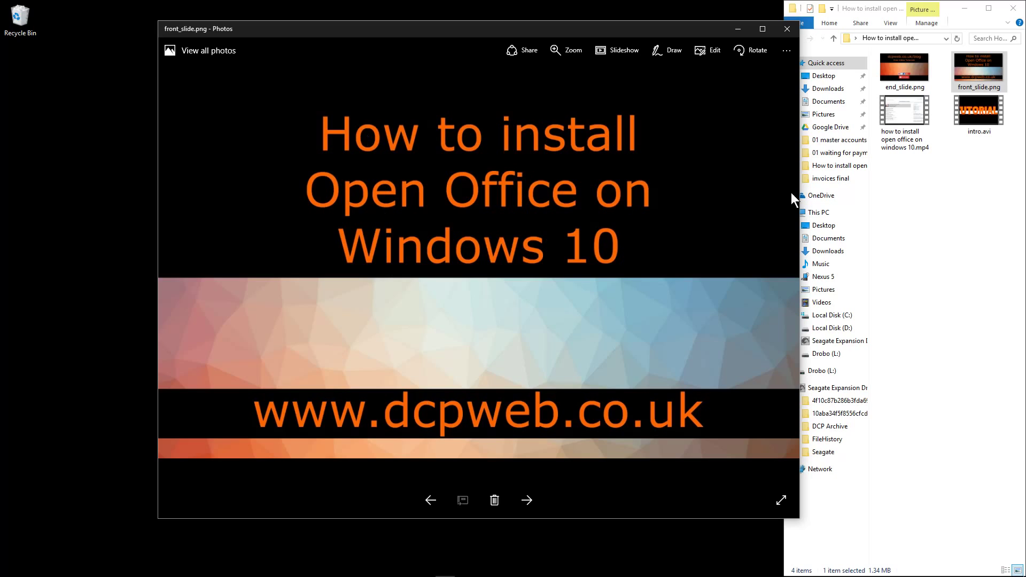
left_click(900, 143)
left_click(659, 90)
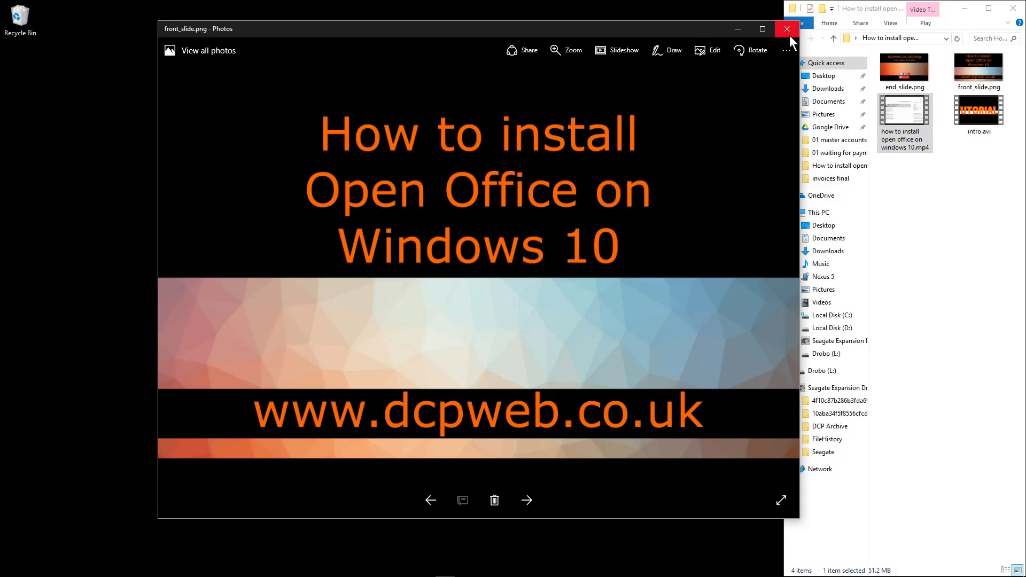
left_click(790, 30)
left_click(898, 74)
double_click(898, 74)
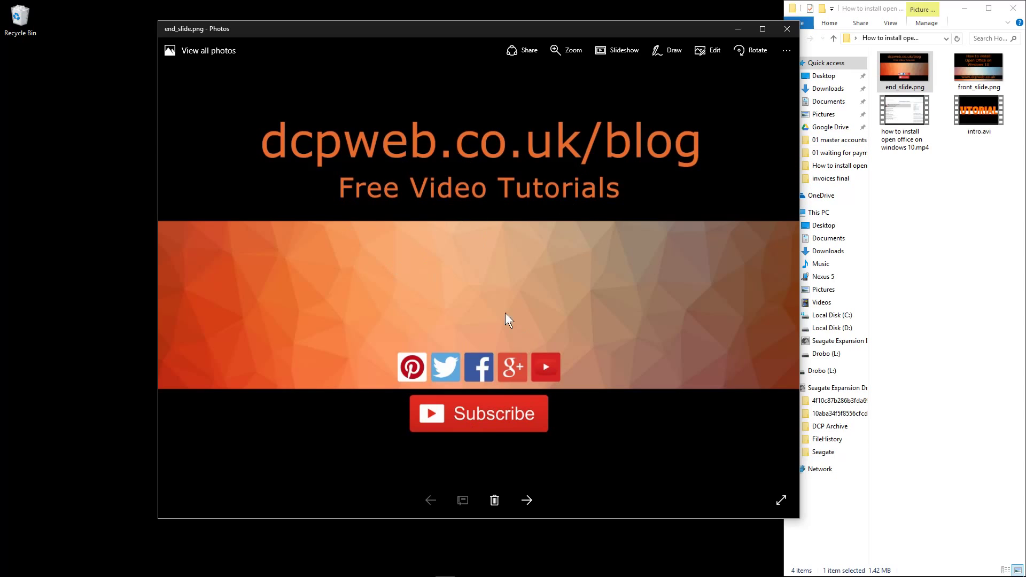
left_click(790, 32)
left_click(971, 116)
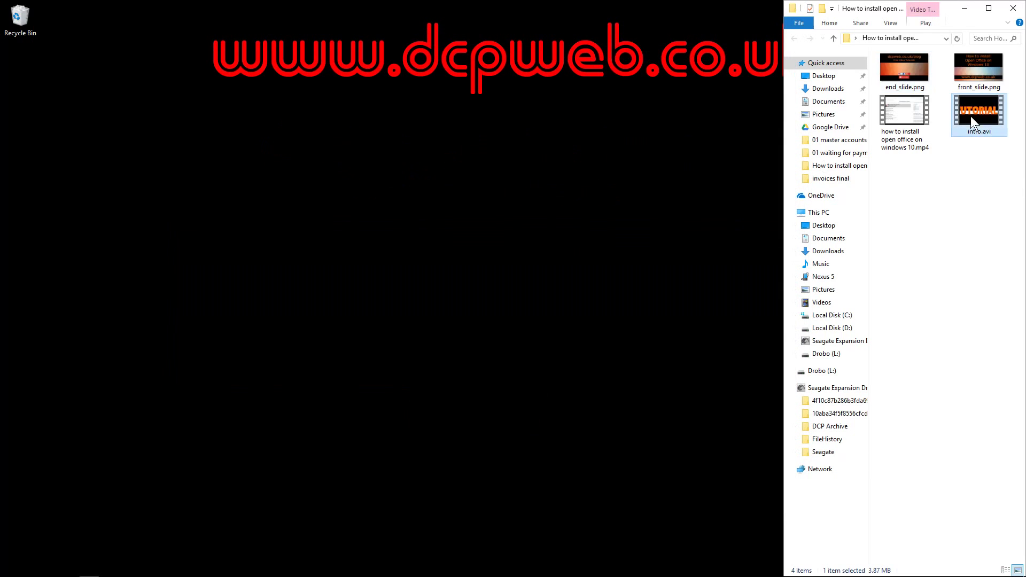
left_click(979, 80)
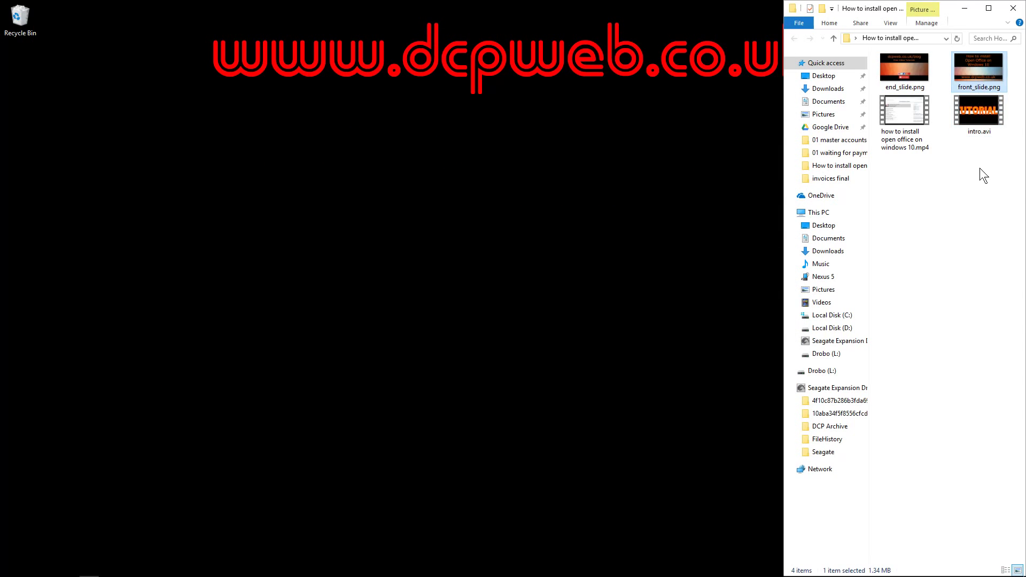
left_click(909, 122)
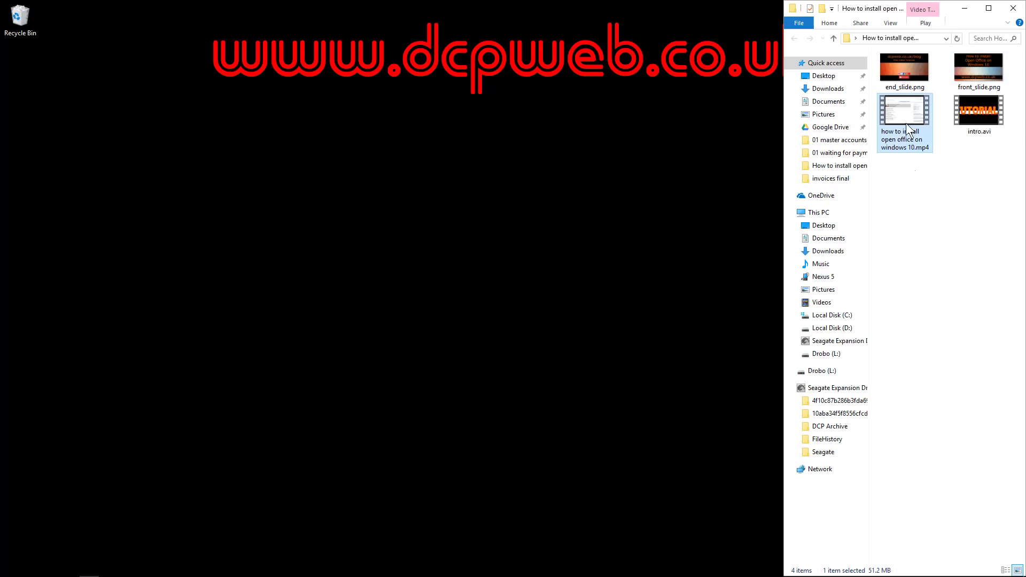
left_click(905, 68)
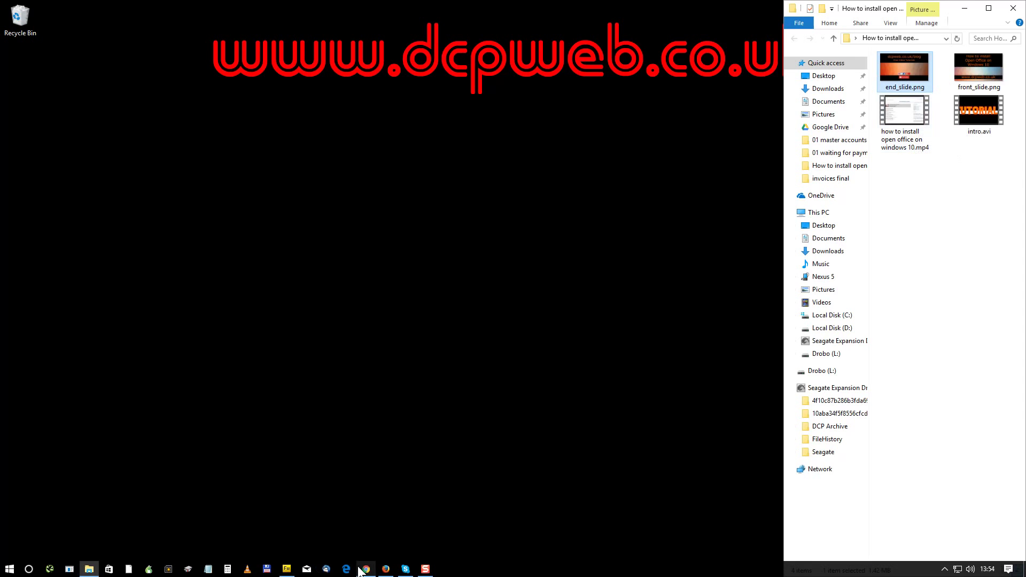
left_click(369, 570)
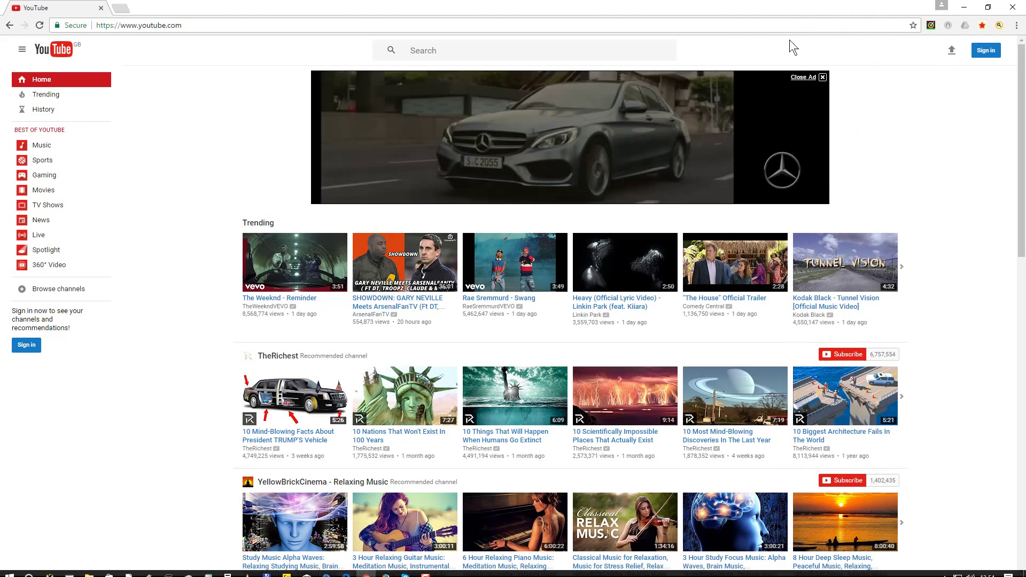
left_click(986, 51)
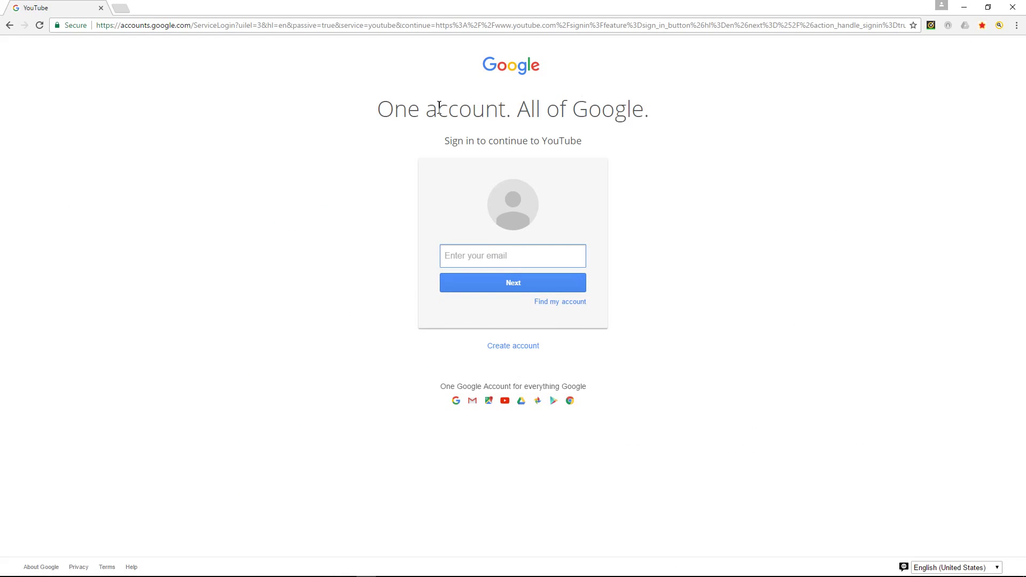
left_click(533, 347)
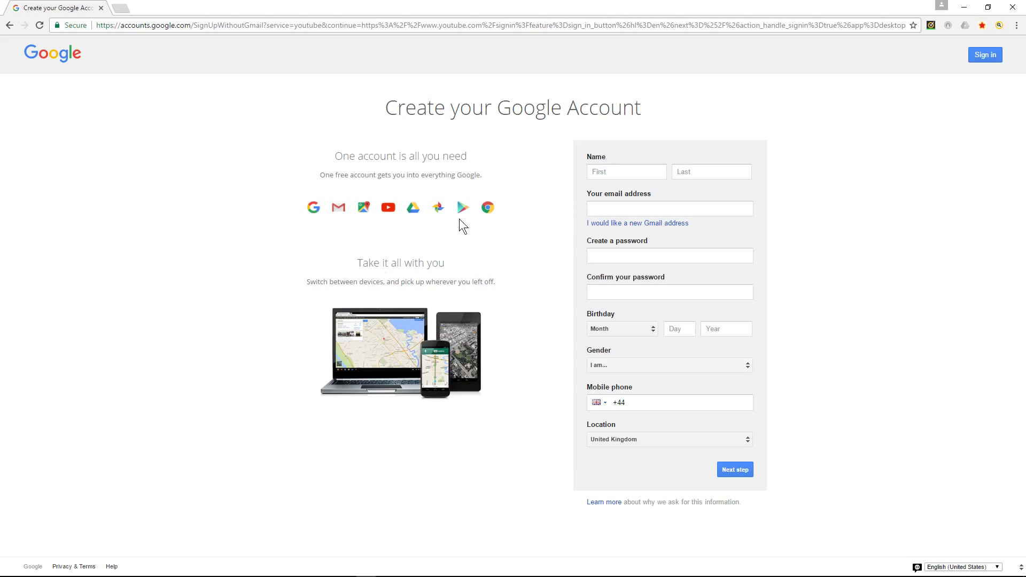
left_click(10, 25)
left_click(9, 27)
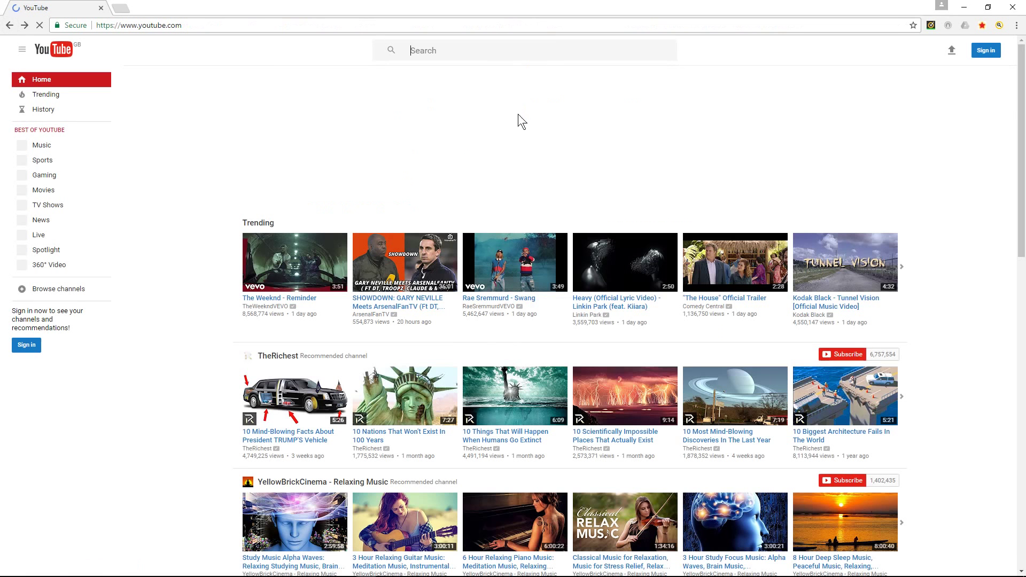
left_click(983, 52)
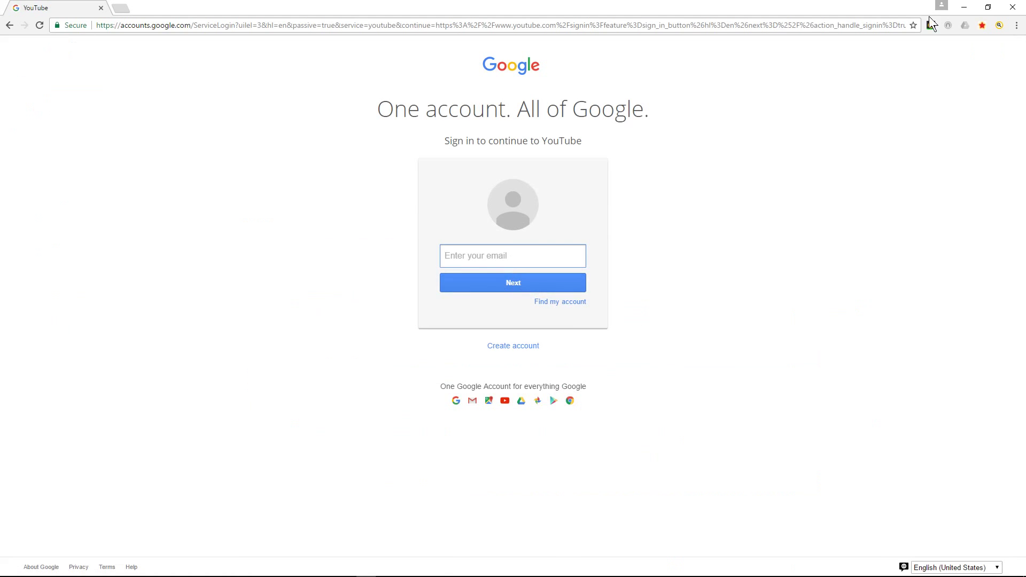
left_click(1014, 8)
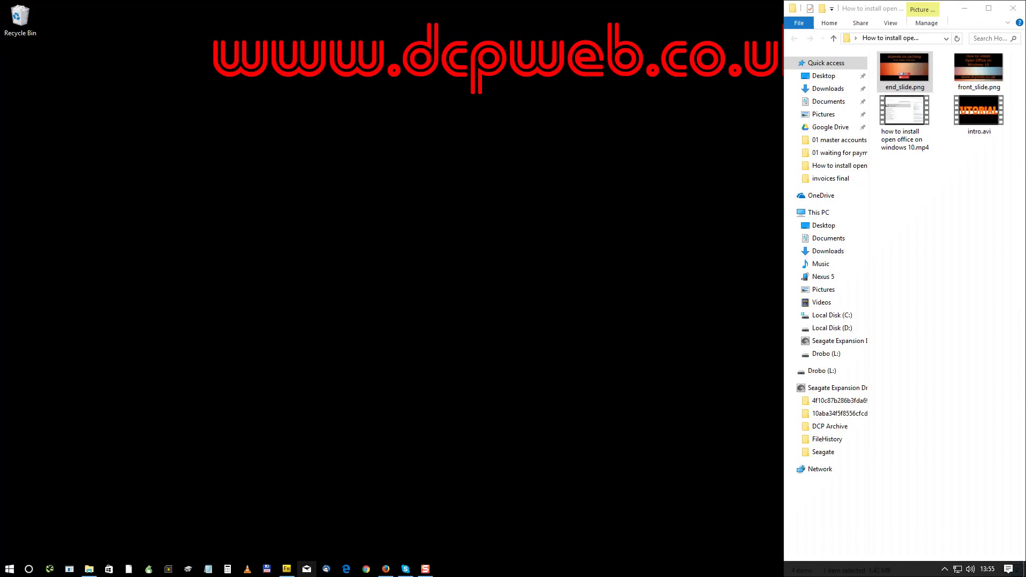
Bring the YouTube channel browser forward and go to its upload page.
left_click(386, 570)
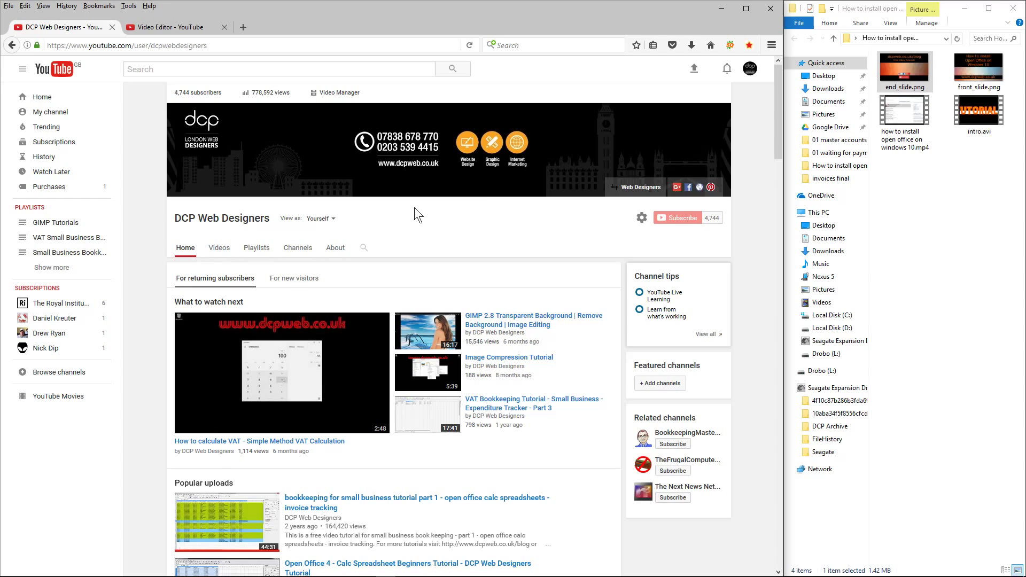
left_click(694, 76)
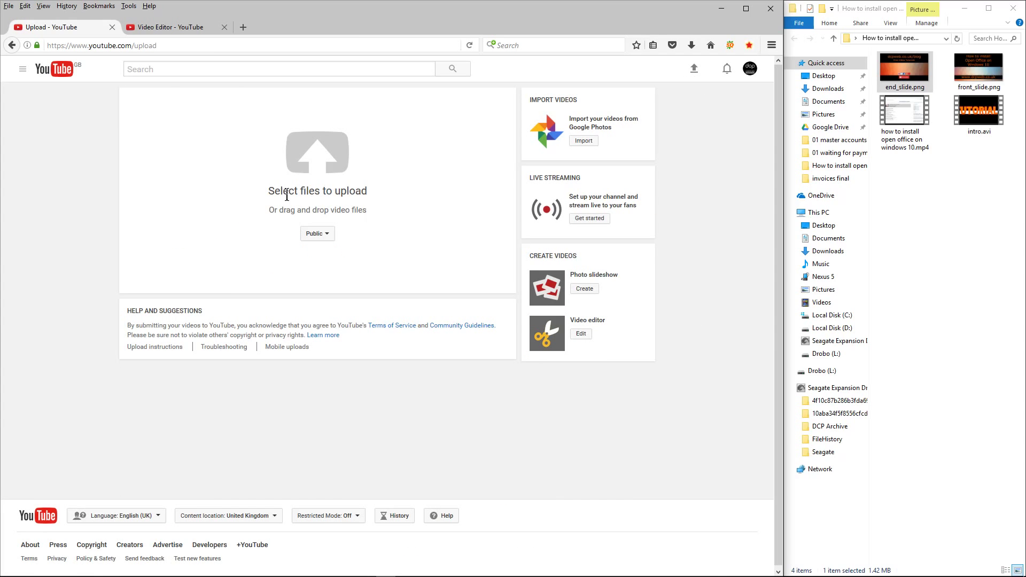
Arrange Explorer and select the tutorial video, intro video, front slide and end slide files.
left_click_drag(909, 129, 821, 205)
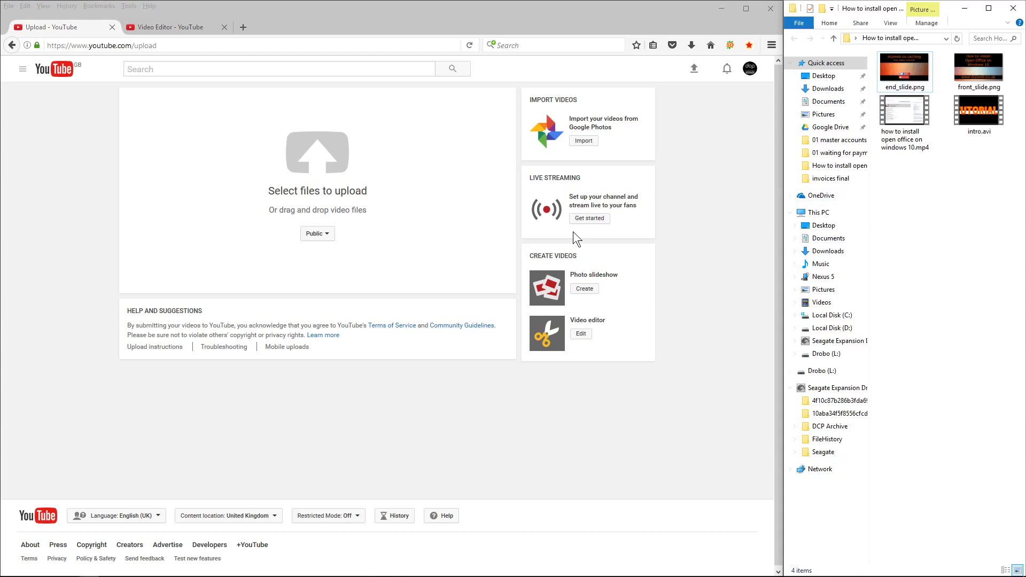
left_click(900, 118)
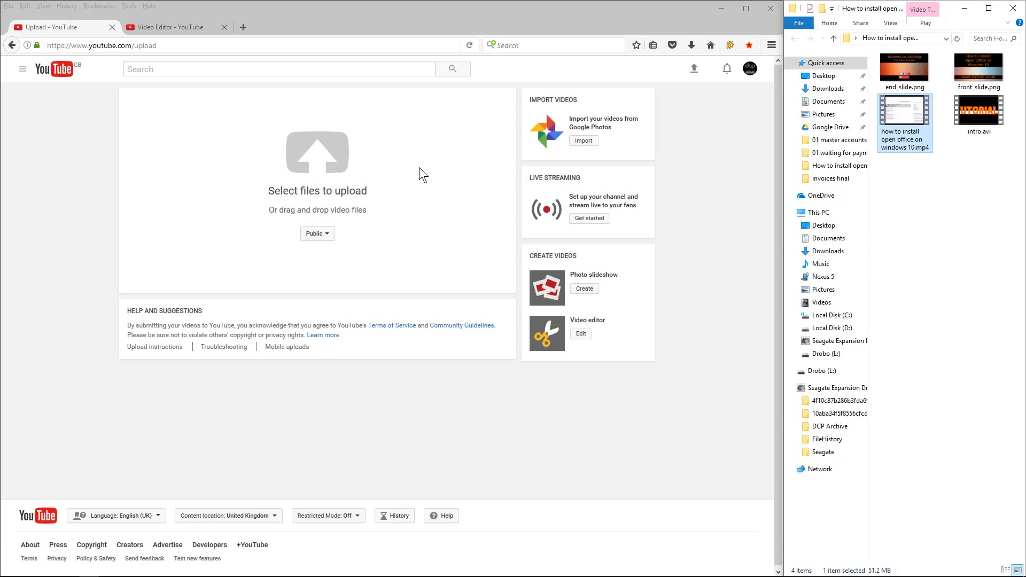
left_click(979, 113)
left_click(978, 68)
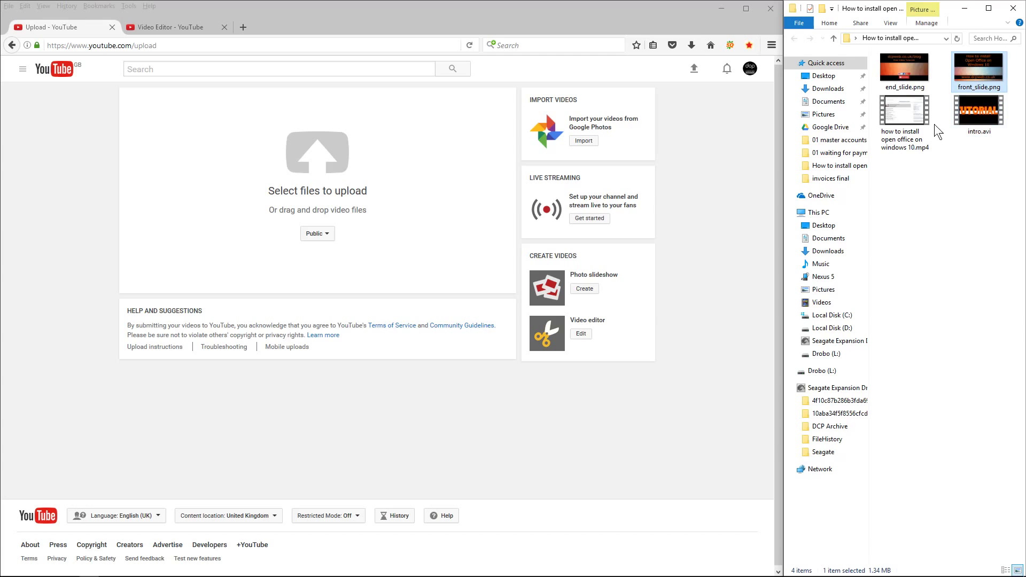
left_click(904, 77)
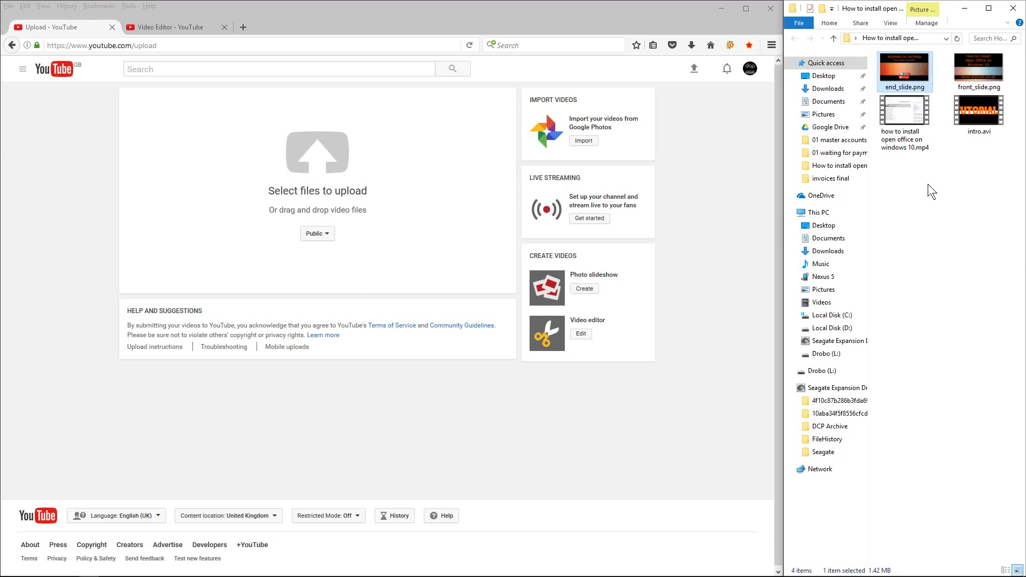
Upload the open office tutorial mp4 as Private, then cancel the running upload.
left_click(326, 238)
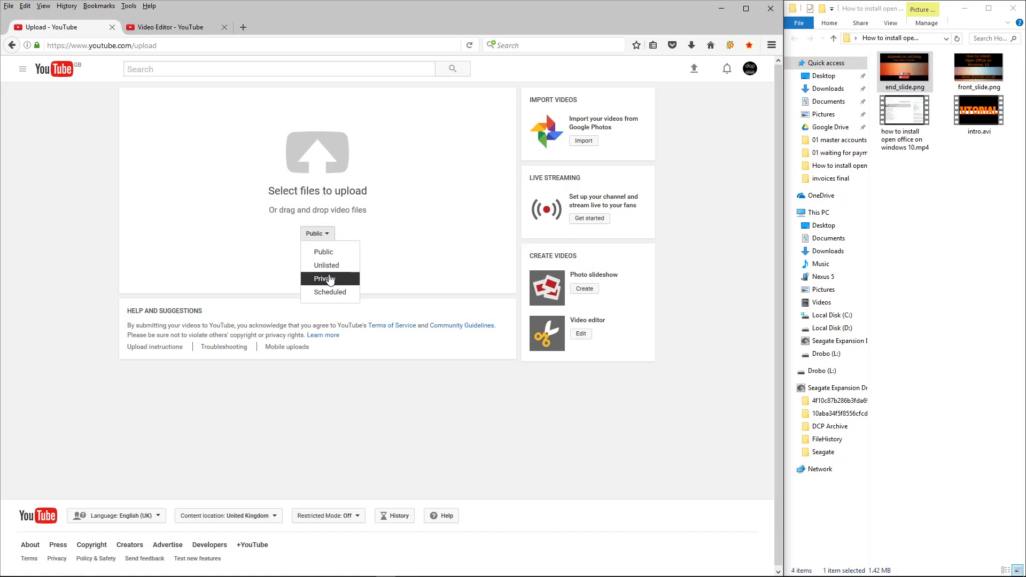
left_click(330, 279)
left_click_drag(910, 111, 451, 181)
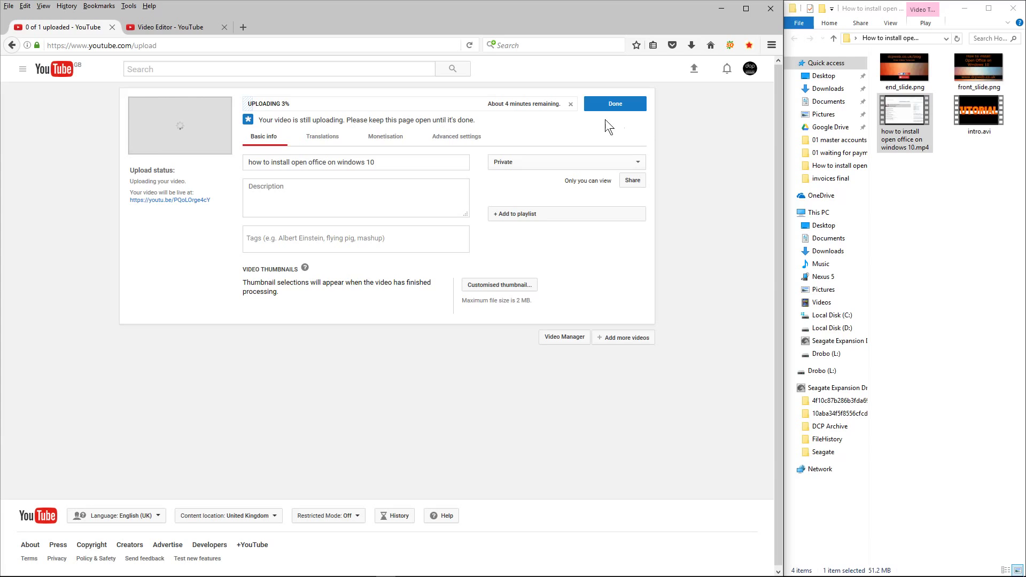
left_click(572, 105)
left_click(431, 327)
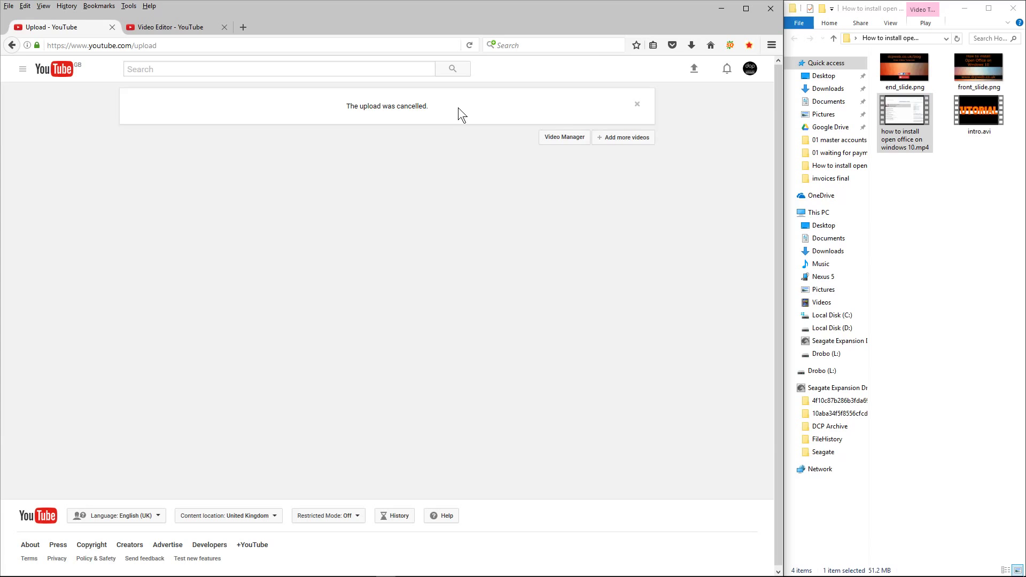
Delete the 0% unfinished upload in Video Manager, bringing the channel to 60 videos.
left_click(23, 70)
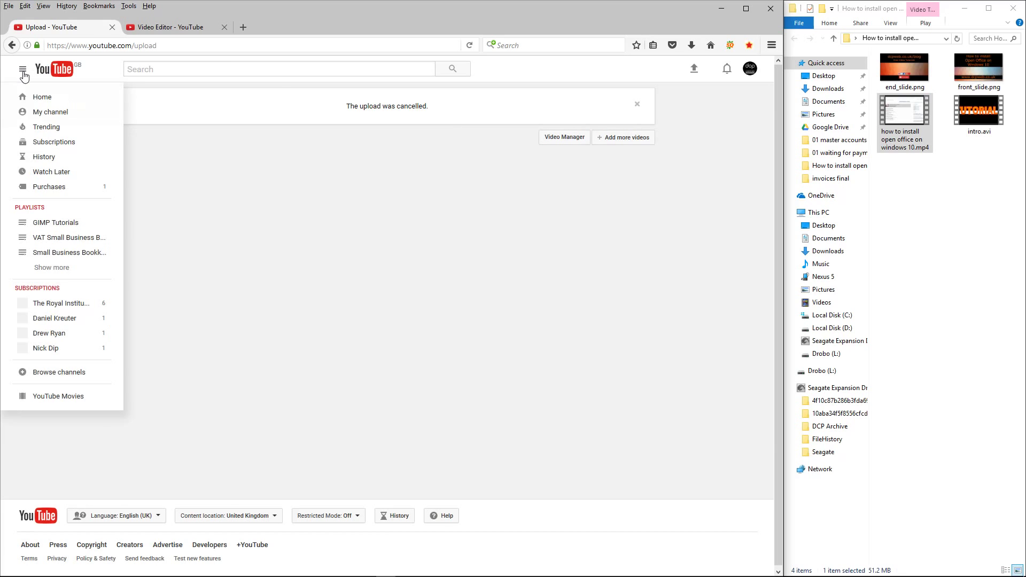
left_click(49, 113)
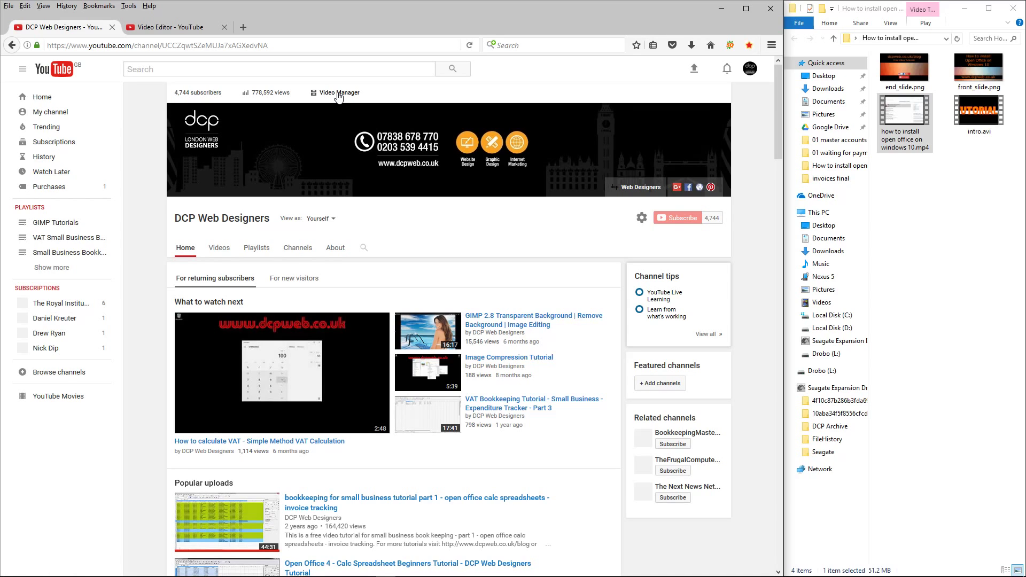
left_click(339, 93)
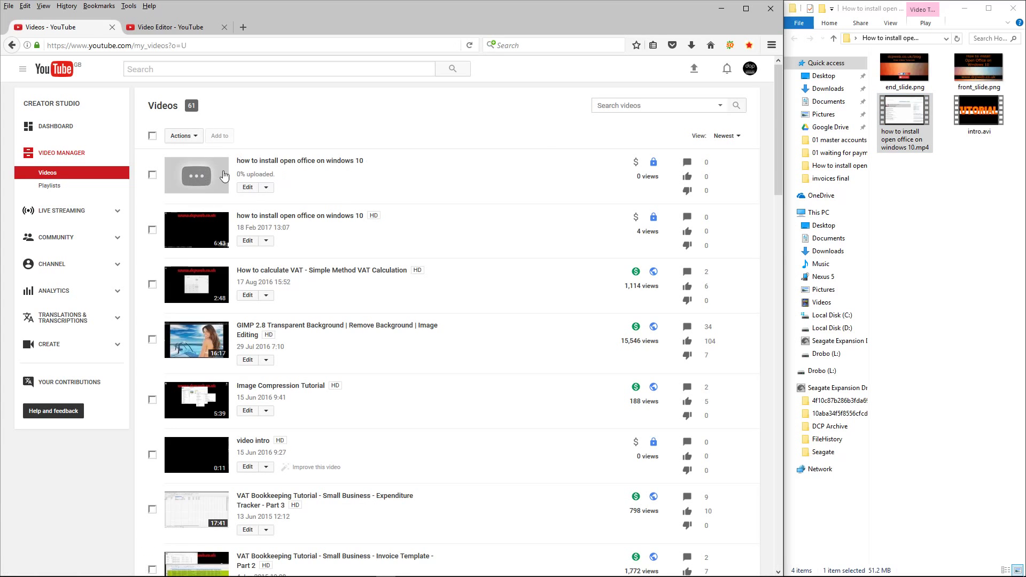
left_click(266, 188)
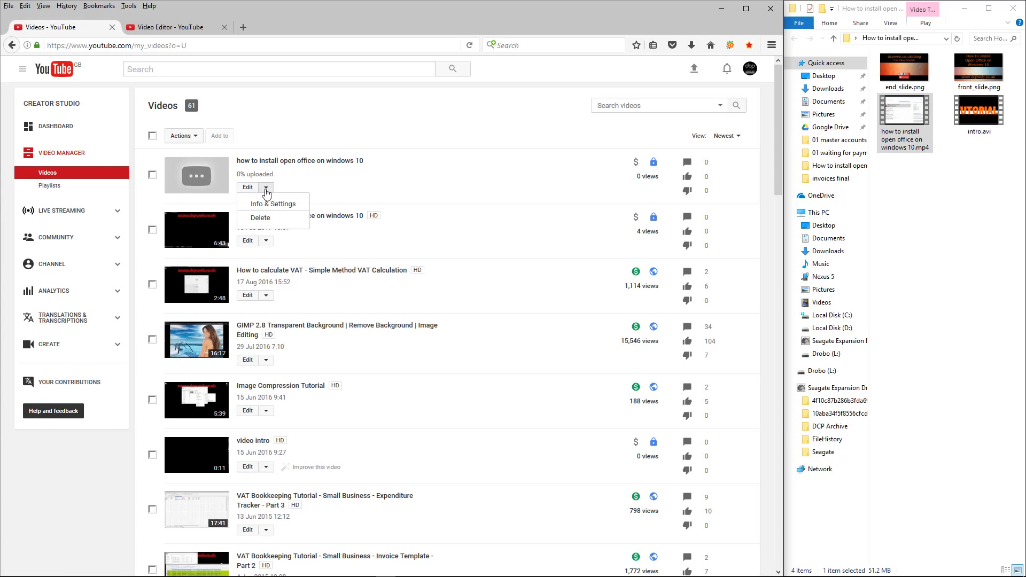
left_click(266, 218)
left_click(461, 334)
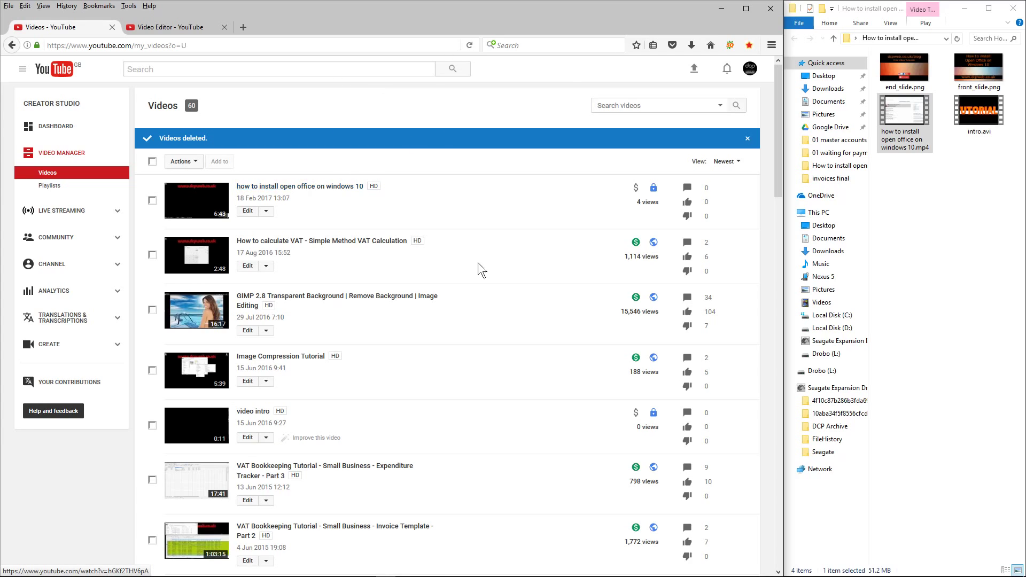
left_click(970, 108)
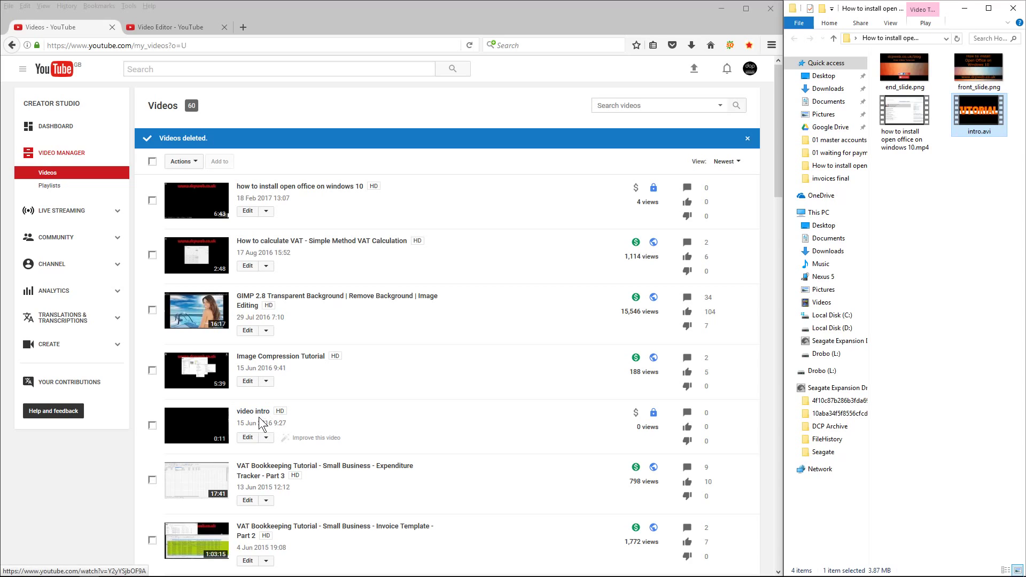
Select the front and end slide images, then switch to the 'Video Editor - YouTube' tab.
left_click(977, 62)
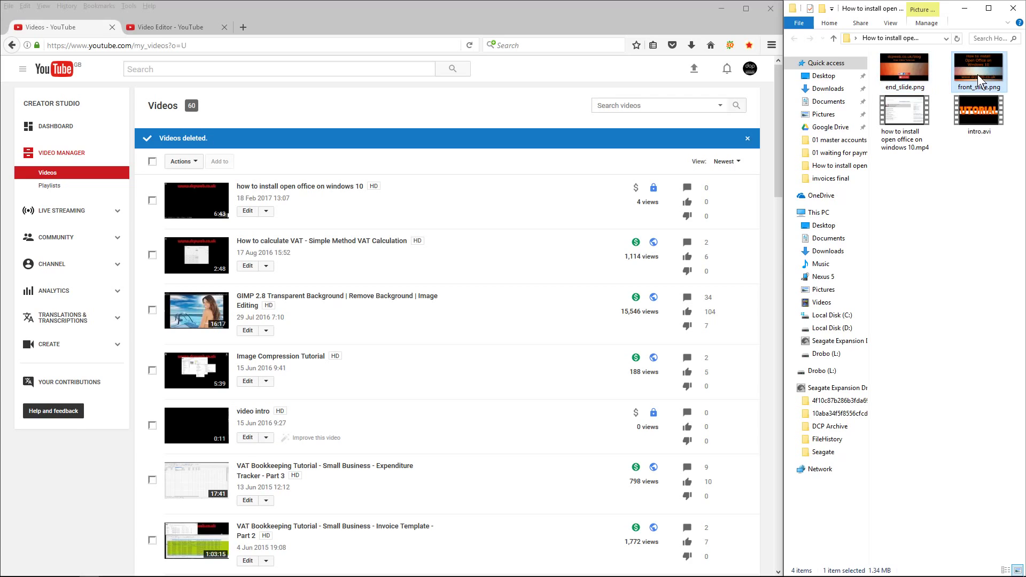
left_click(913, 83)
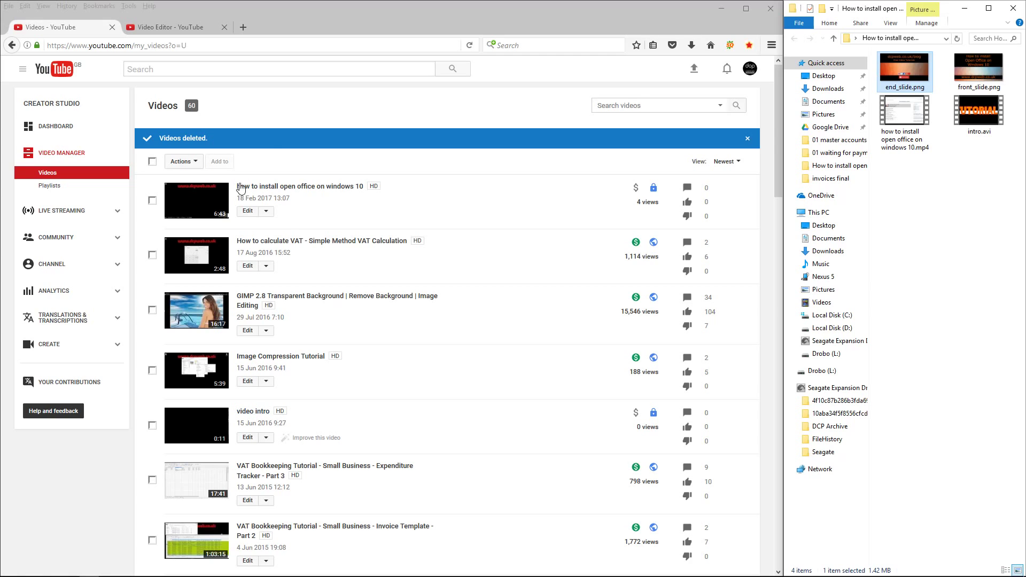
left_click(172, 30)
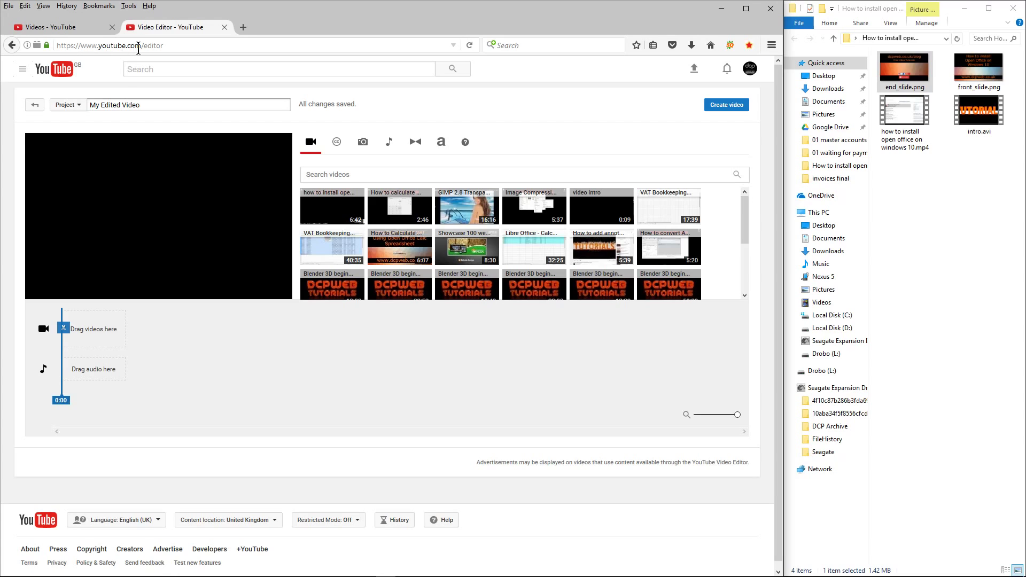
left_click(469, 44)
Maximize Explorer and select the folder name 'How to install open office on Windows 10 Tutorial' in the address bar.
left_click(989, 8)
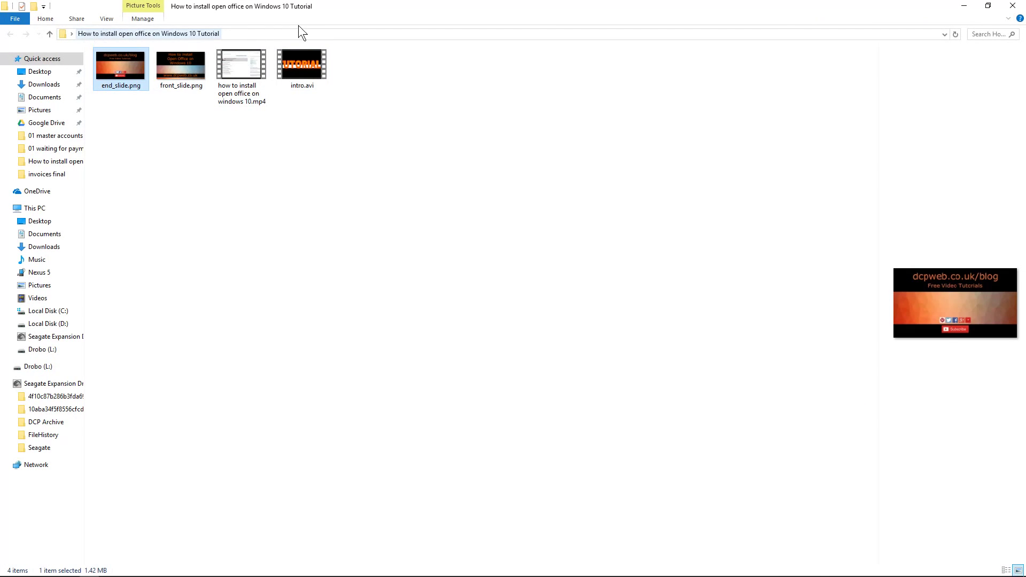
left_click(274, 33)
left_click_drag(137, 34, 314, 34)
key("ctrl+c")
left_click(467, 135)
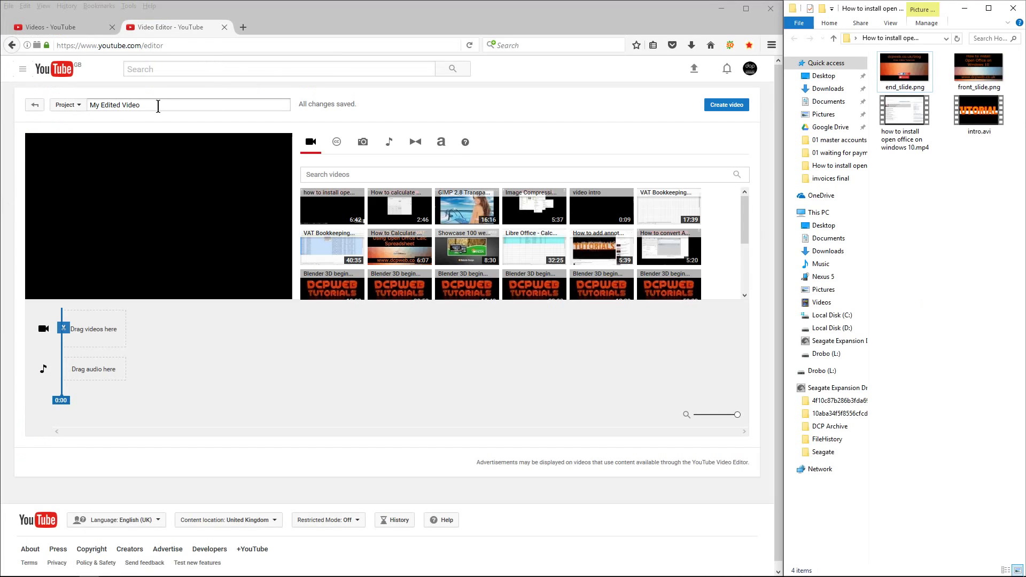
Rename the project to 'How to install open office on Windows 10 Tutorial' using the copied folder name.
left_click(158, 106)
key("ctrl+a")
key("ctrl+v")
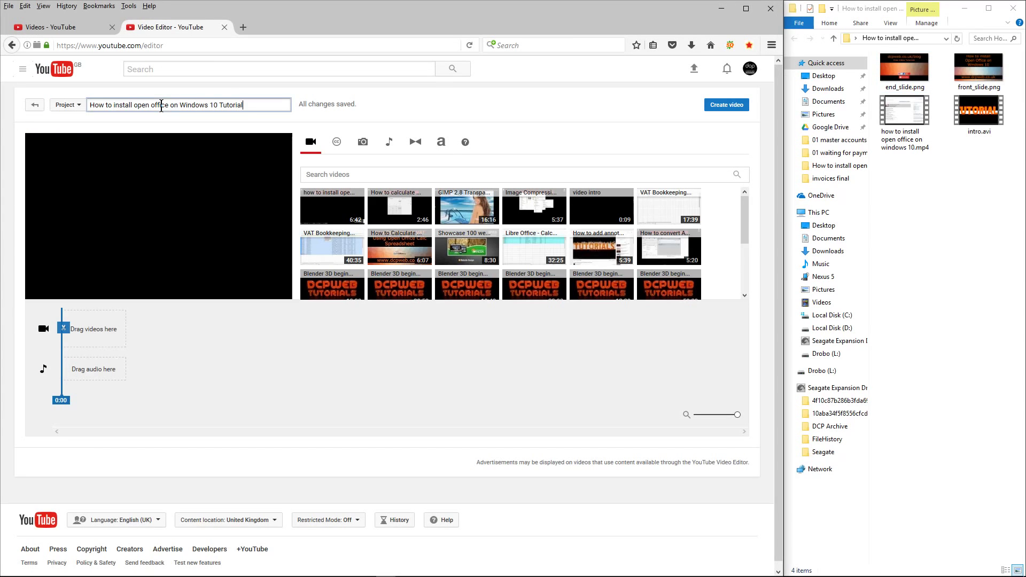
left_click(451, 111)
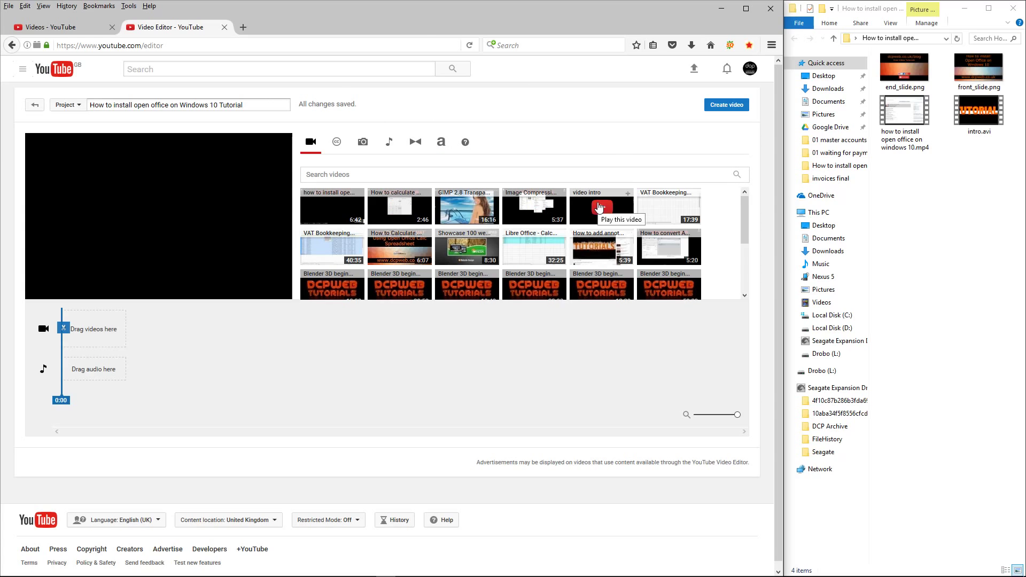
Add the 'video intro' clip to the video track, zoom the timeline out, and select it.
left_click_drag(604, 207, 92, 328)
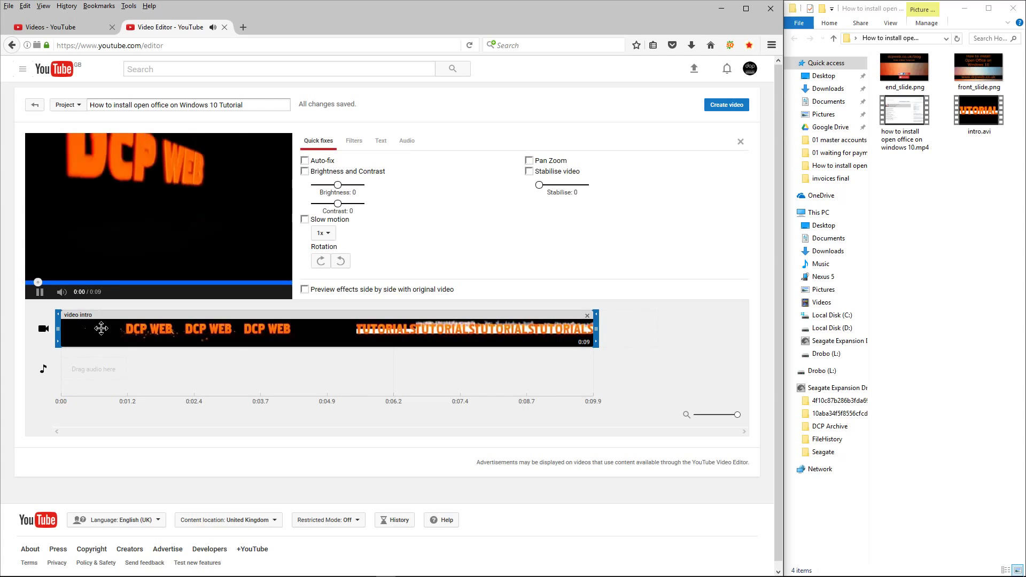
left_click_drag(738, 416, 693, 423)
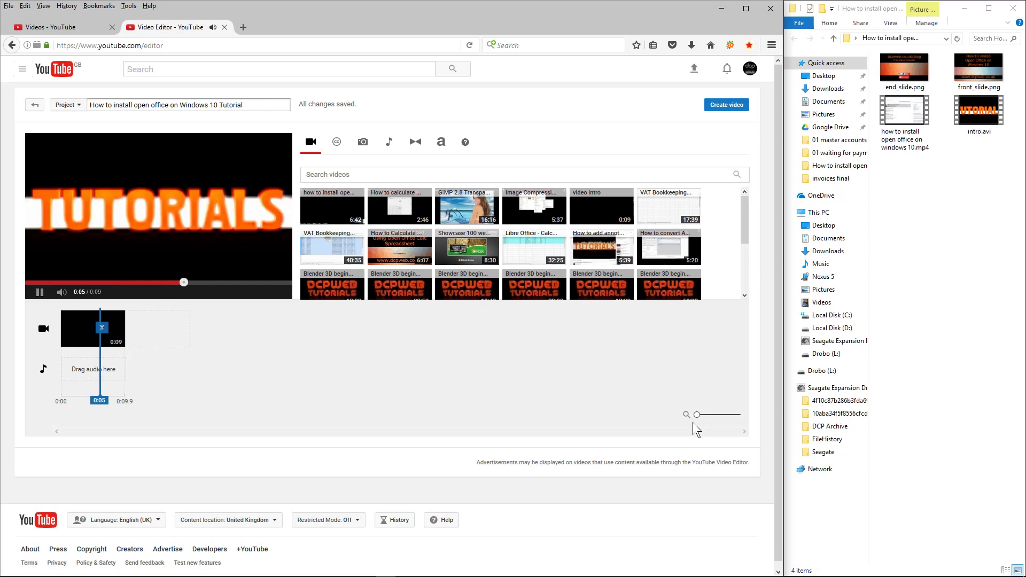
left_click(82, 328)
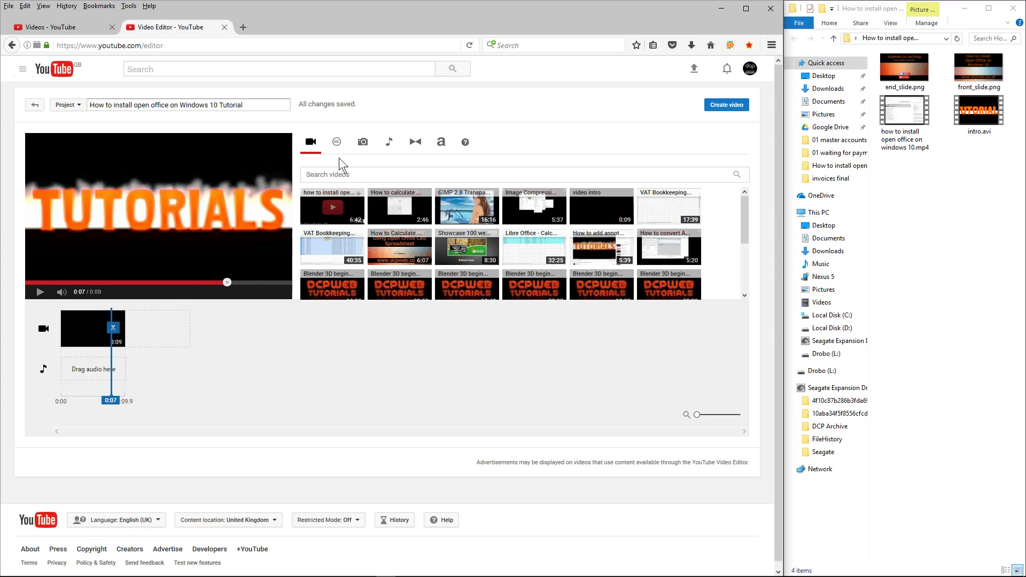
left_click(84, 328)
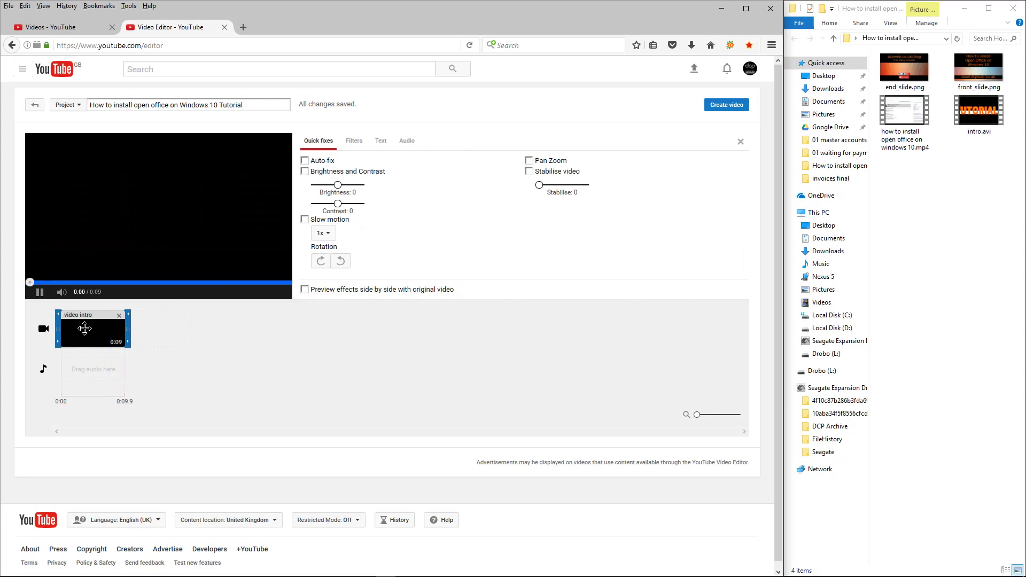
Browse the intro clip's colour filters, then close its quick fixes unchanged to show the video library.
left_click(40, 292)
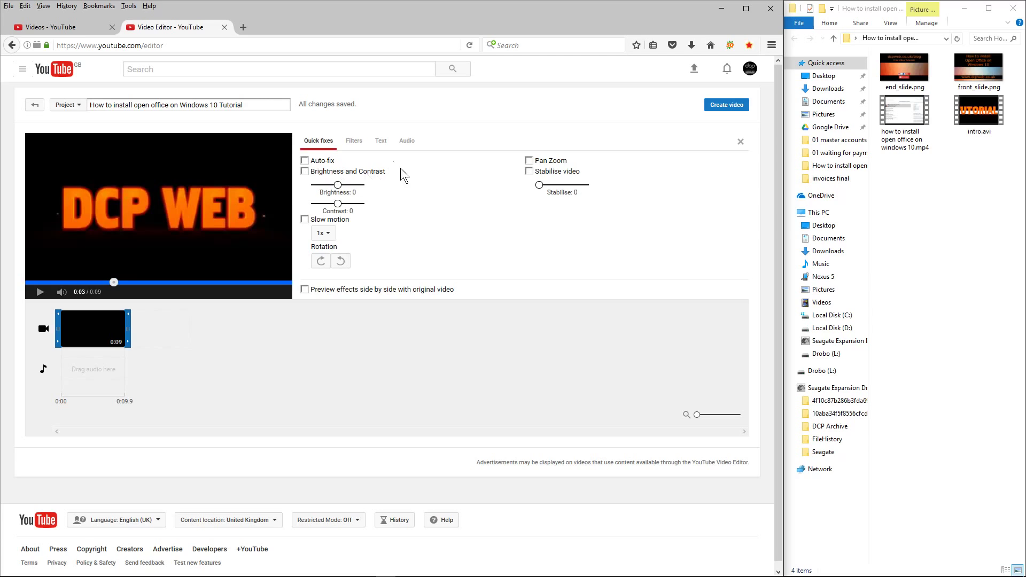
left_click(353, 142)
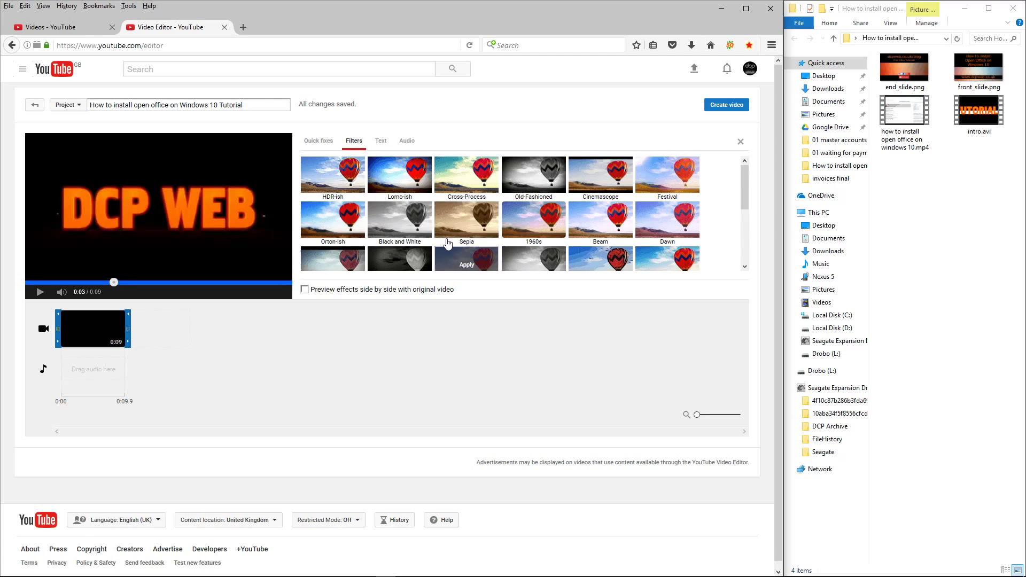
left_click(310, 149)
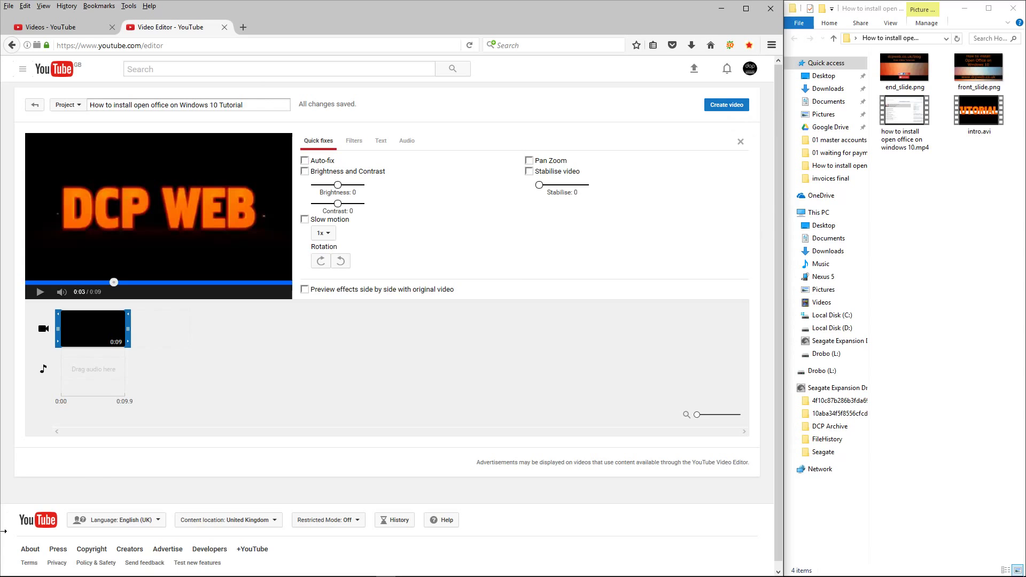
left_click(9, 569)
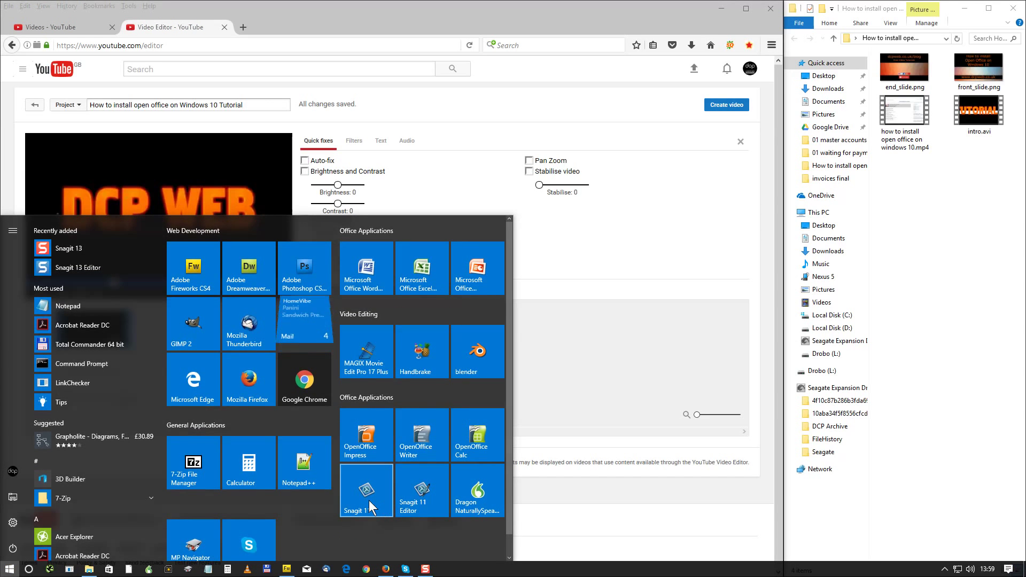
left_click(625, 265)
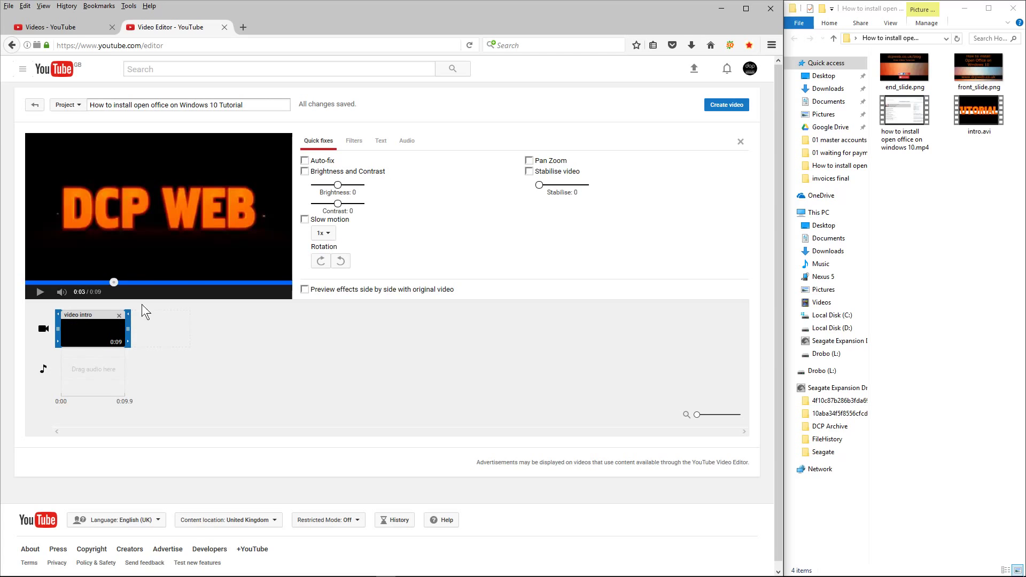
left_click(740, 141)
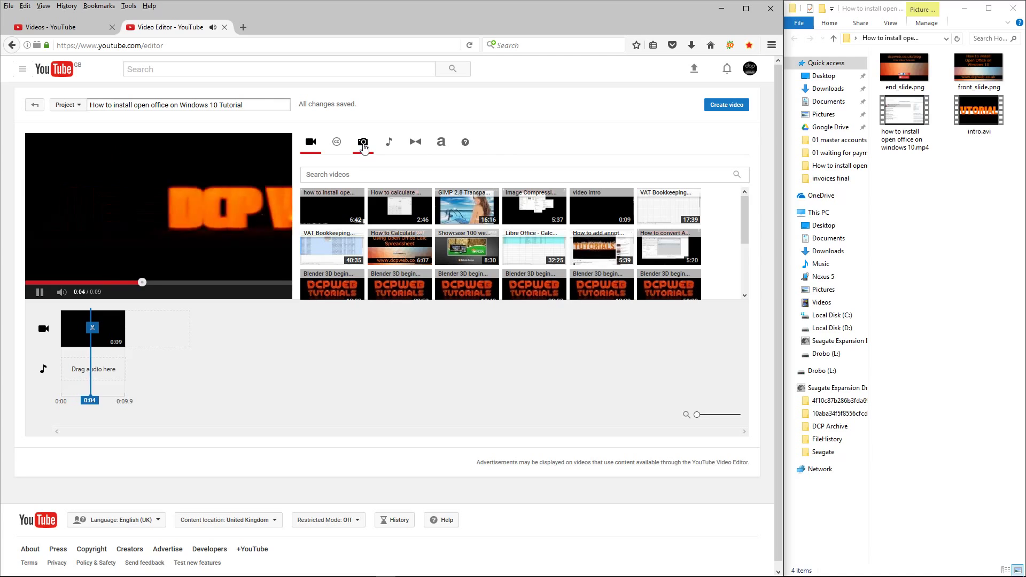
Upload front_slide.png and end_slide.png from Explorer into the project's Photos library.
left_click(38, 293)
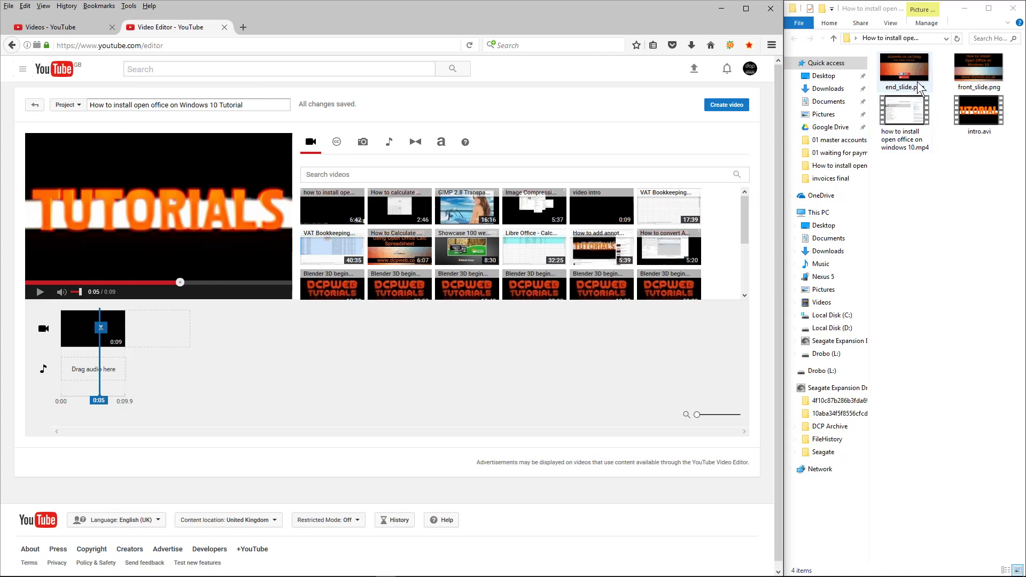
left_click(363, 144)
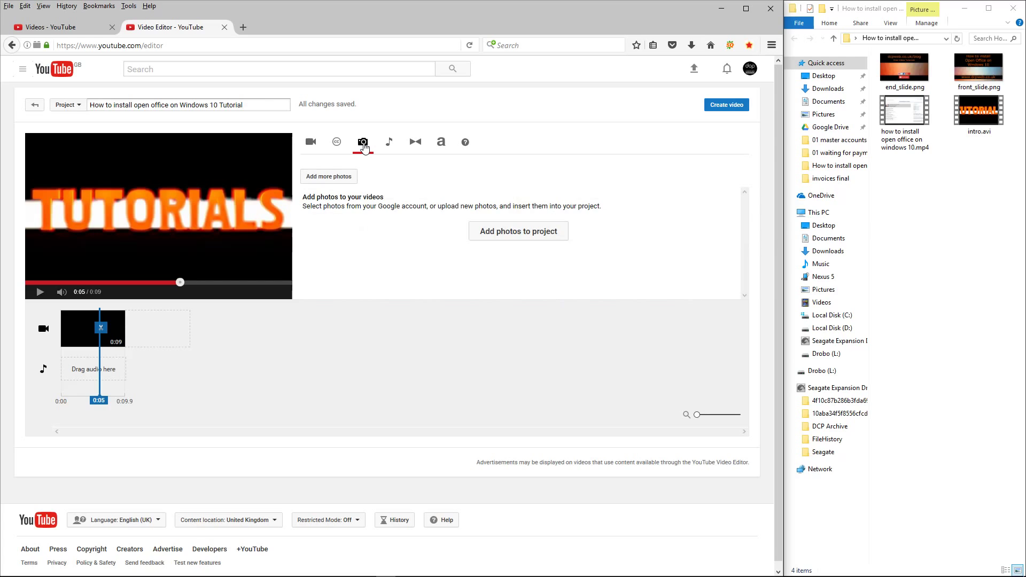
left_click(329, 178)
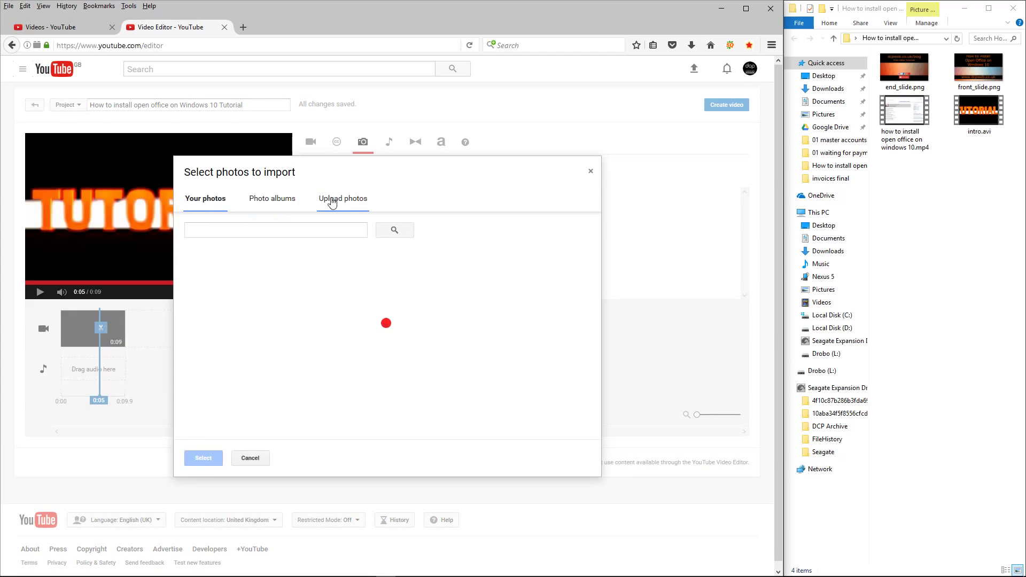
left_click(331, 201)
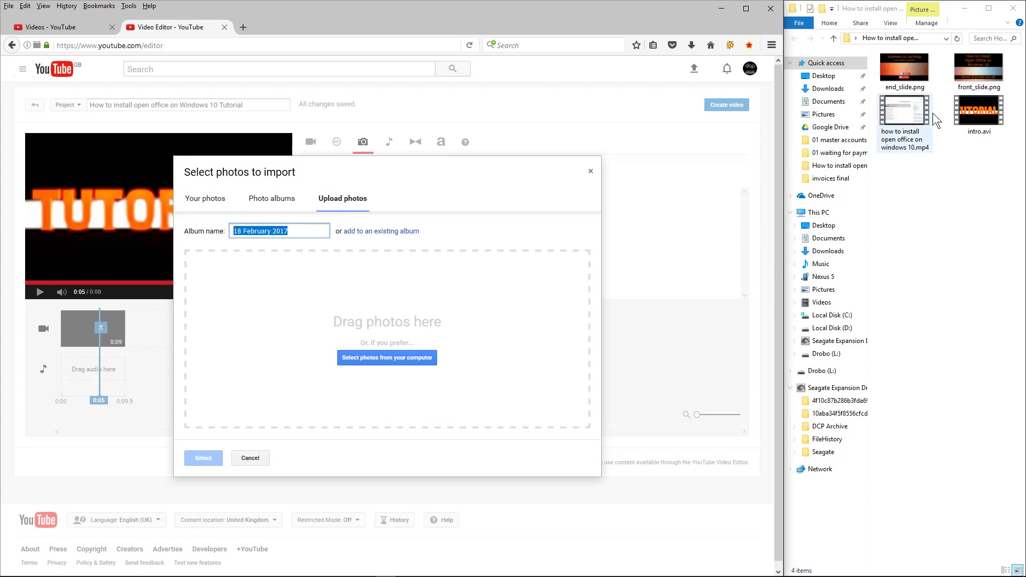
left_click(976, 87)
left_click(906, 63, "ctrl")
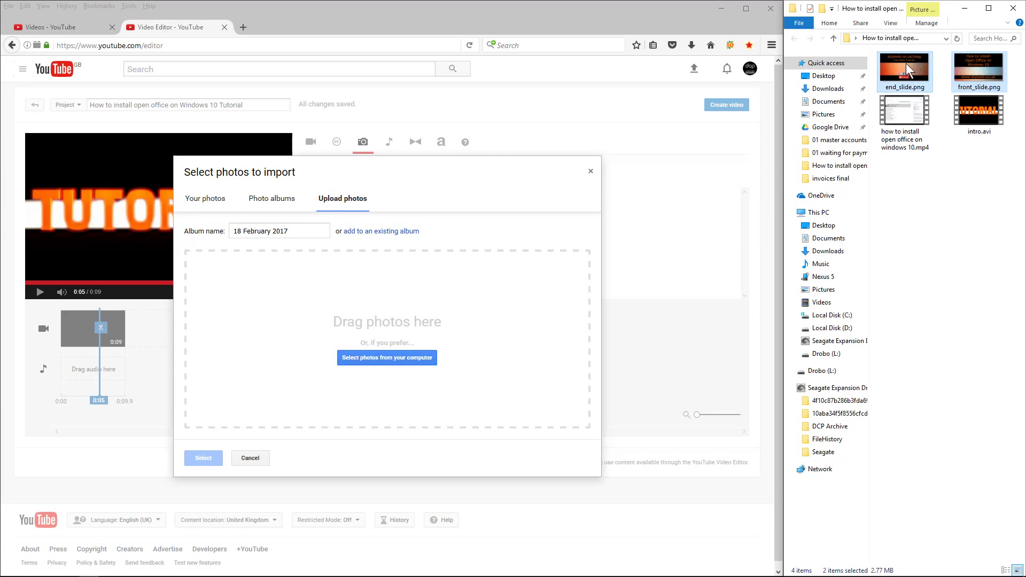
left_click_drag(910, 60, 400, 313)
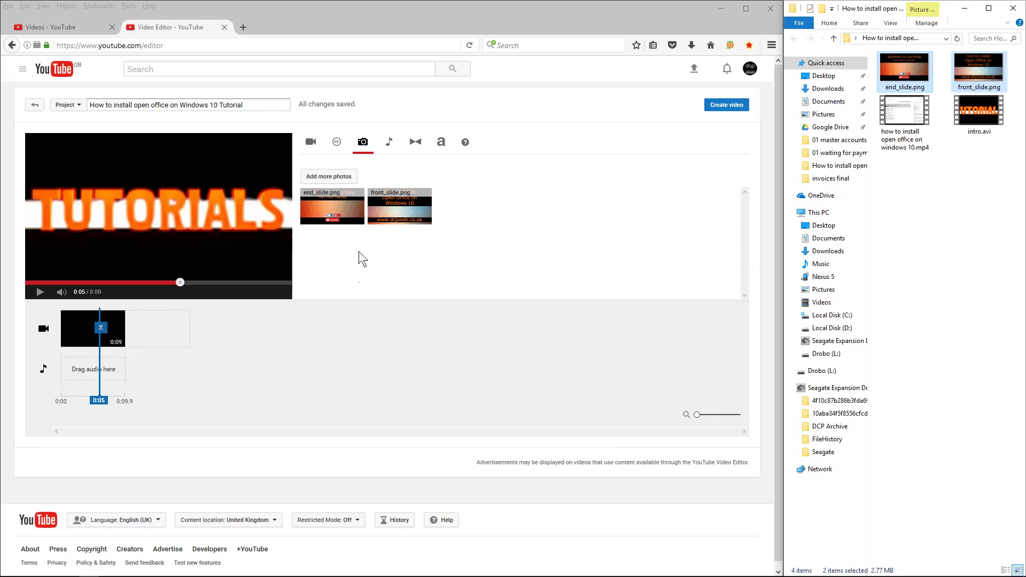
Place front_slide.png as a 5-second clip after the intro and dismiss the server error.
left_click(400, 202)
left_click_drag(399, 202, 158, 326)
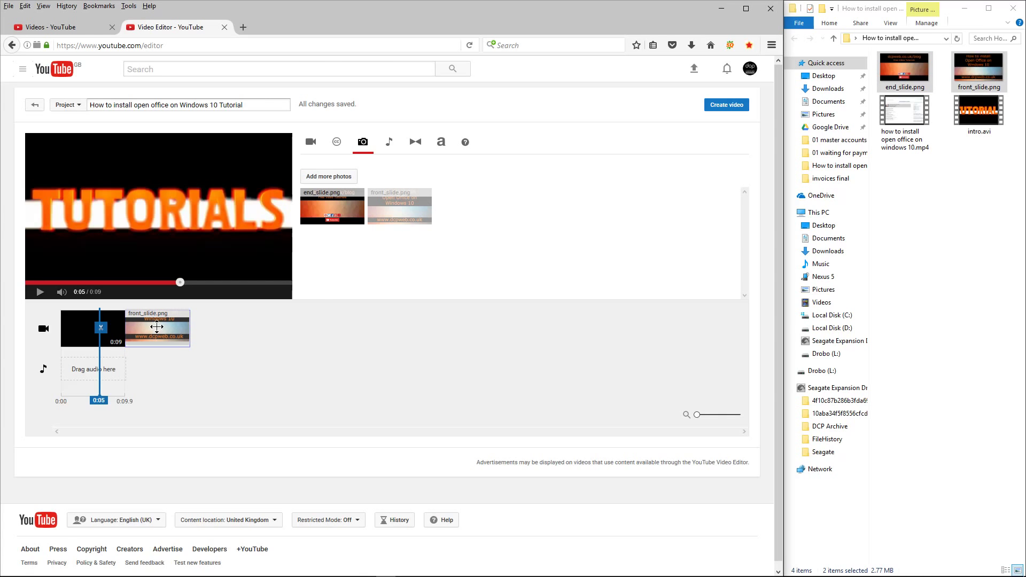
left_click(157, 327)
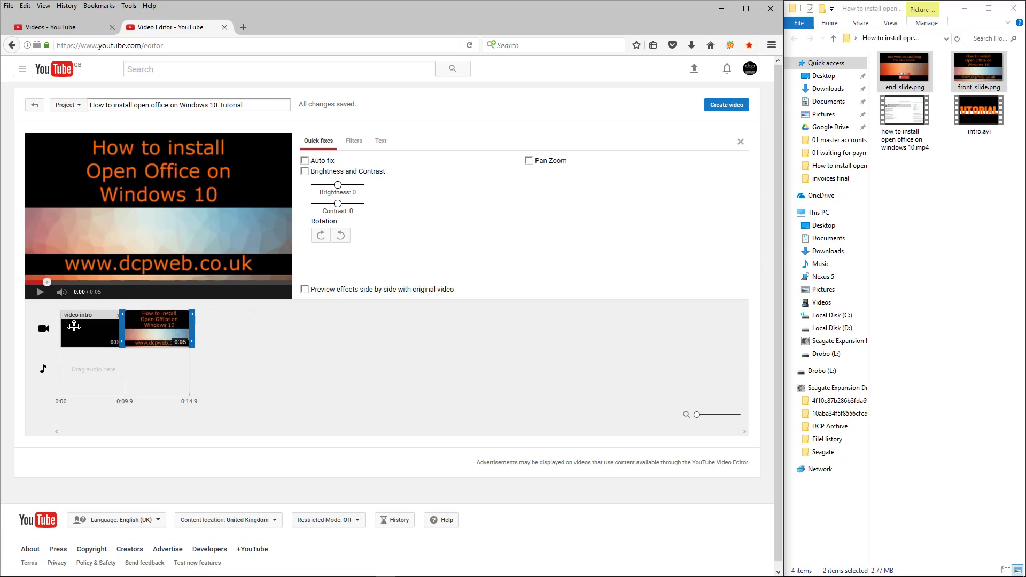
left_click_drag(74, 327, 225, 327)
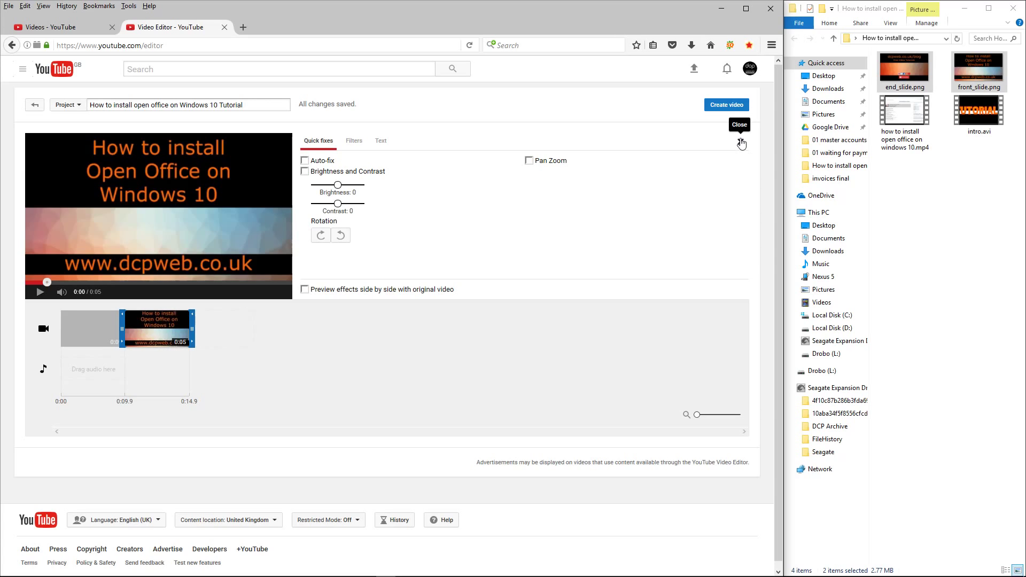
mouse_move(160, 327)
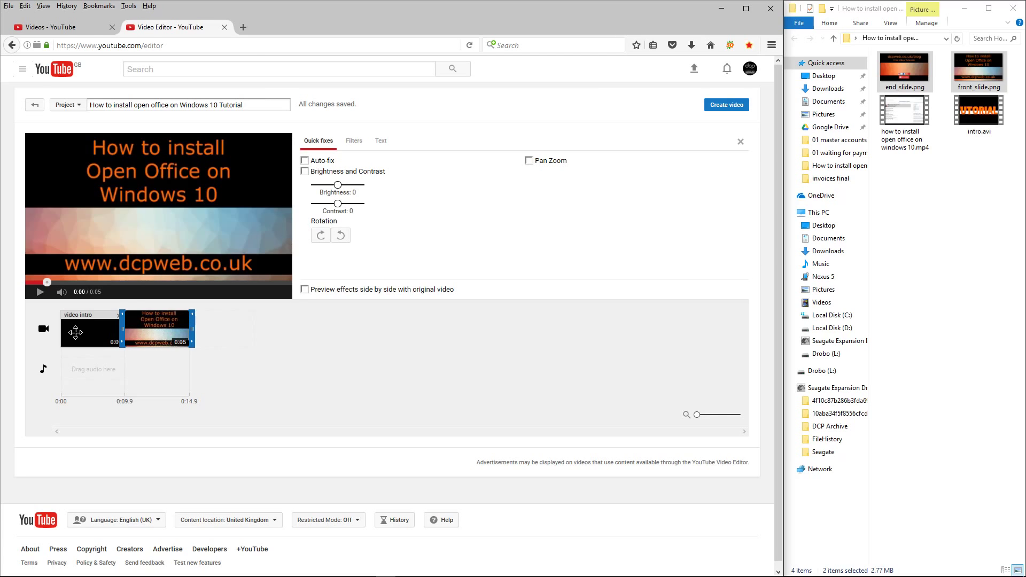
left_click(75, 332)
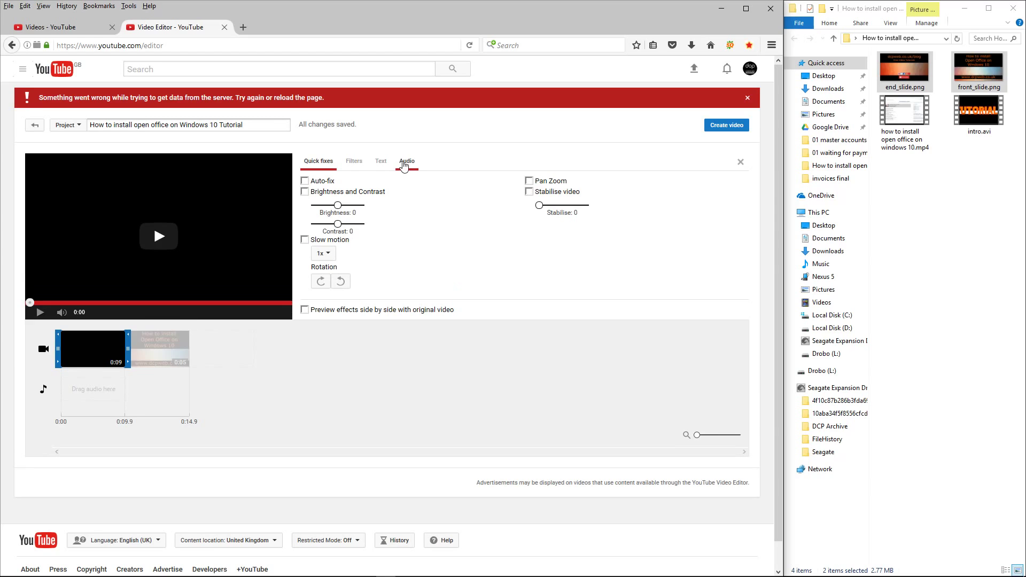
left_click(158, 346)
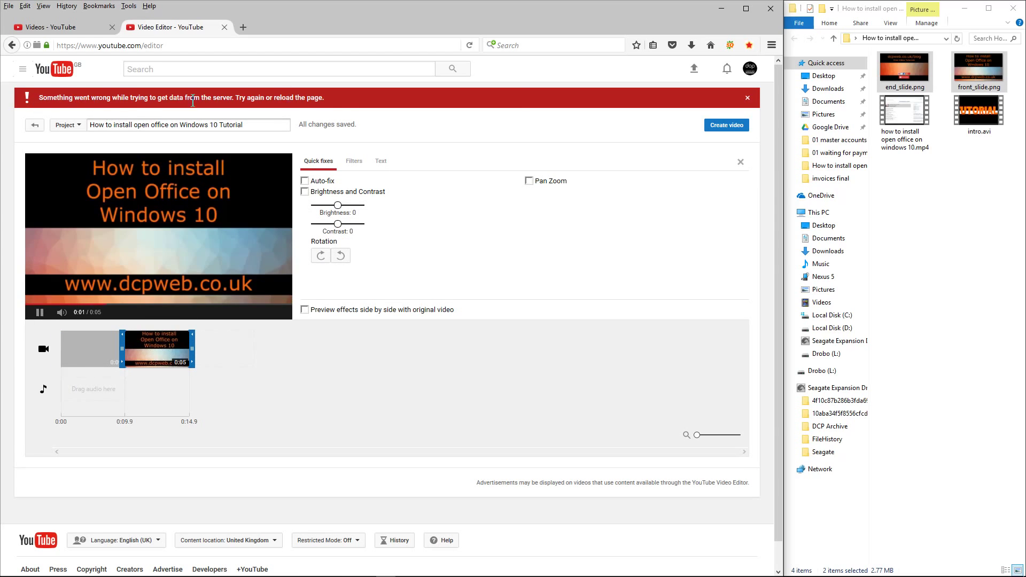
left_click(749, 99)
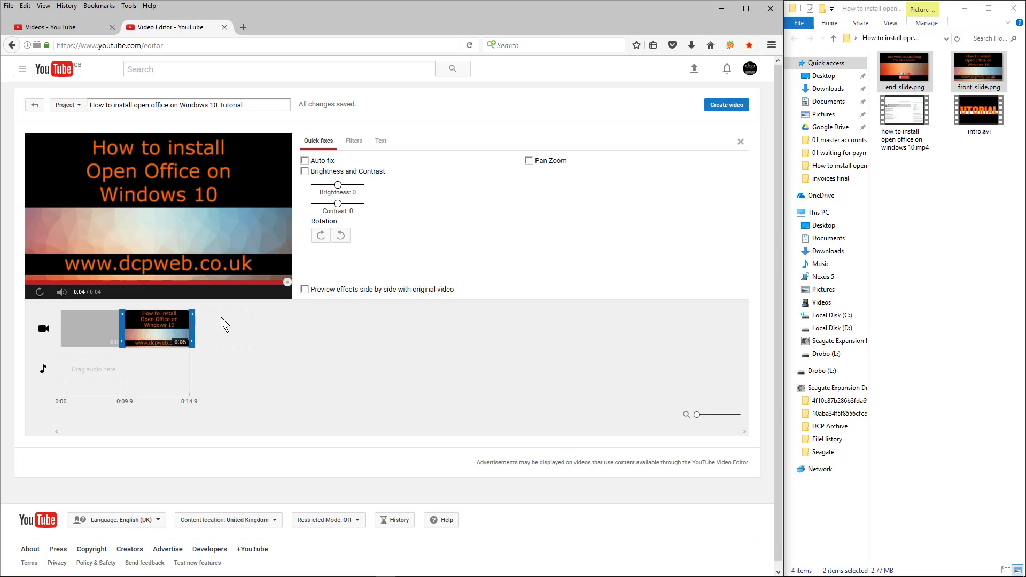
Drag the 'how to install open office' video onto the timeline after front_slide.png.
left_click(740, 143)
left_click(41, 293)
left_click(43, 294)
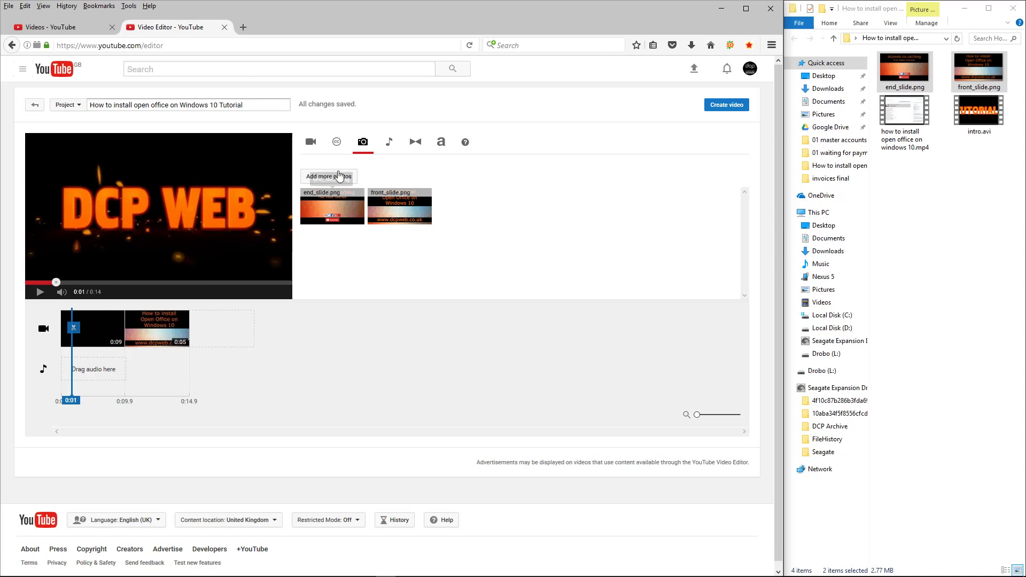
left_click(314, 143)
left_click_drag(334, 208, 224, 328)
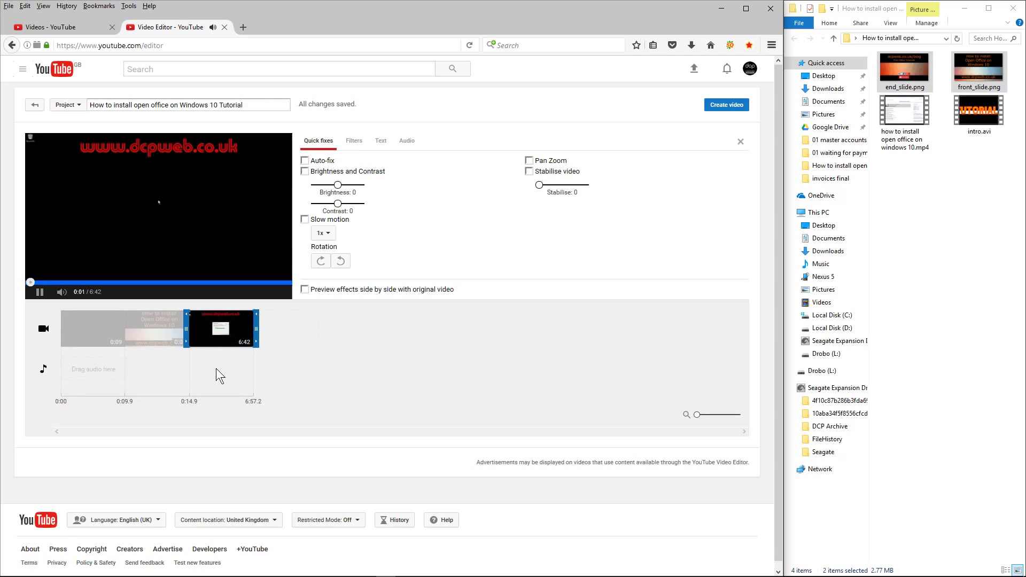
Try repositioning the intro and tutorial clips on the timeline, dismissing a server error.
left_click(40, 293)
mouse_move(89, 324)
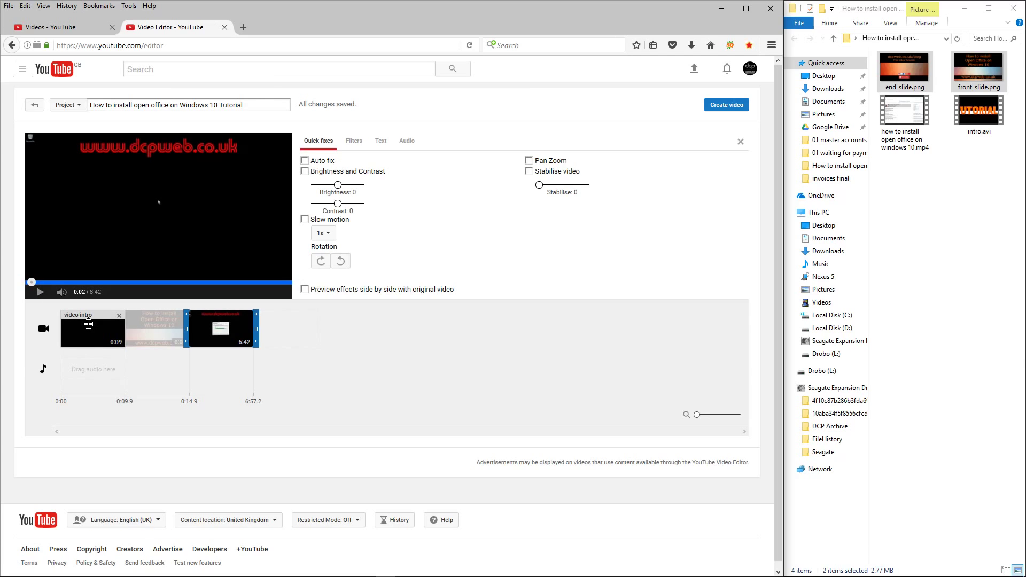
left_click_drag(88, 324, 158, 327)
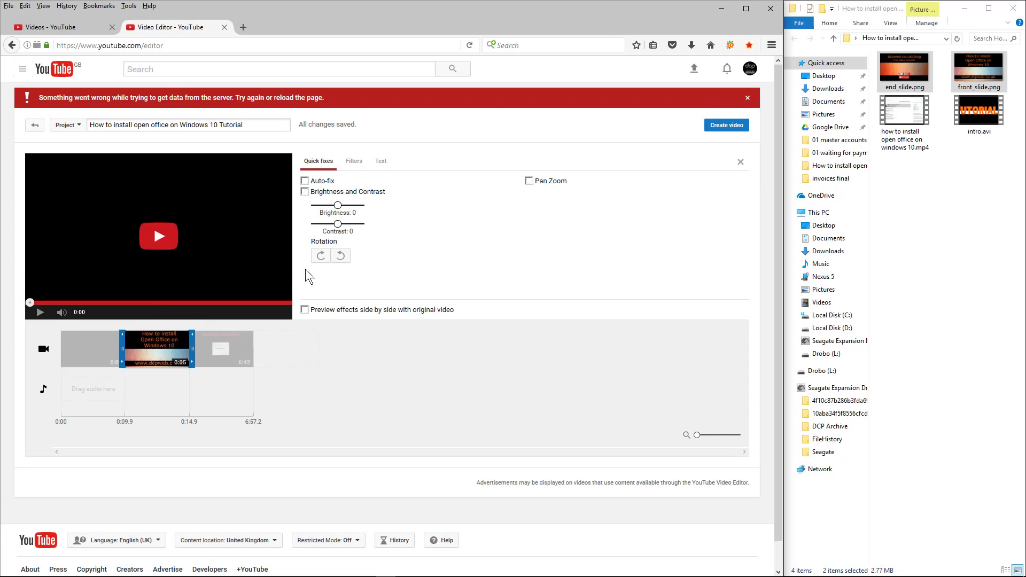
left_click(747, 97)
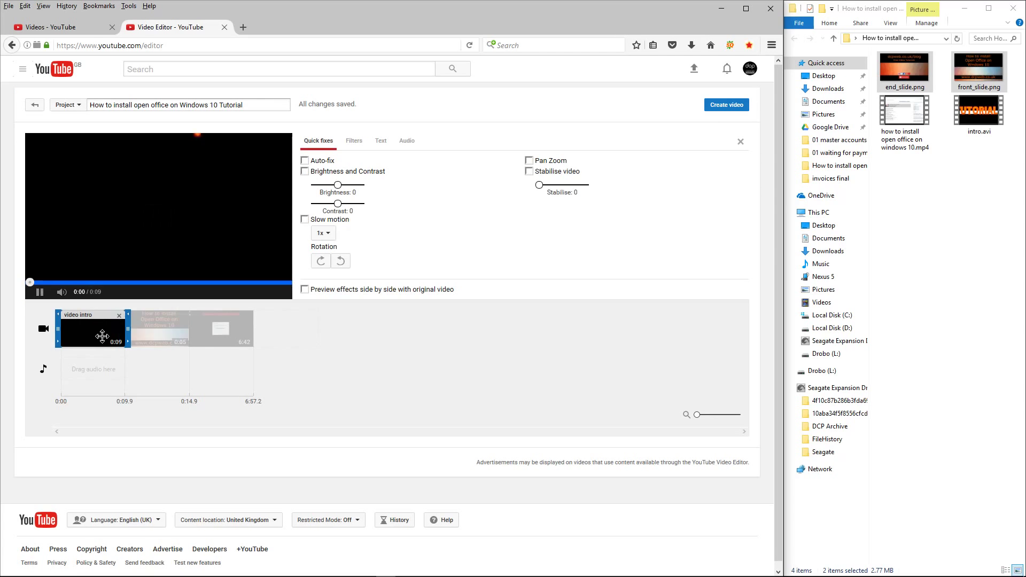
left_click(155, 331)
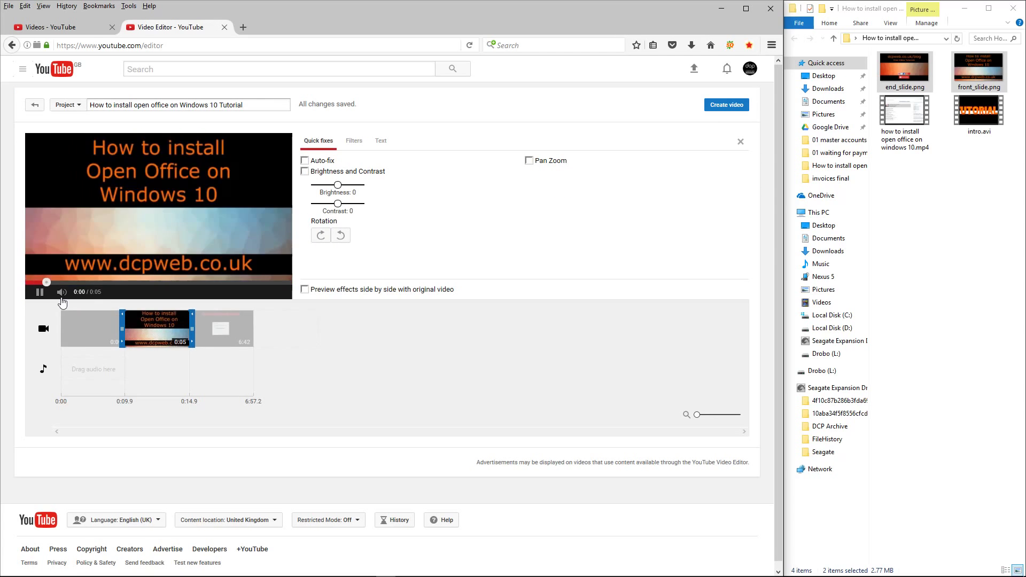
left_click(38, 292)
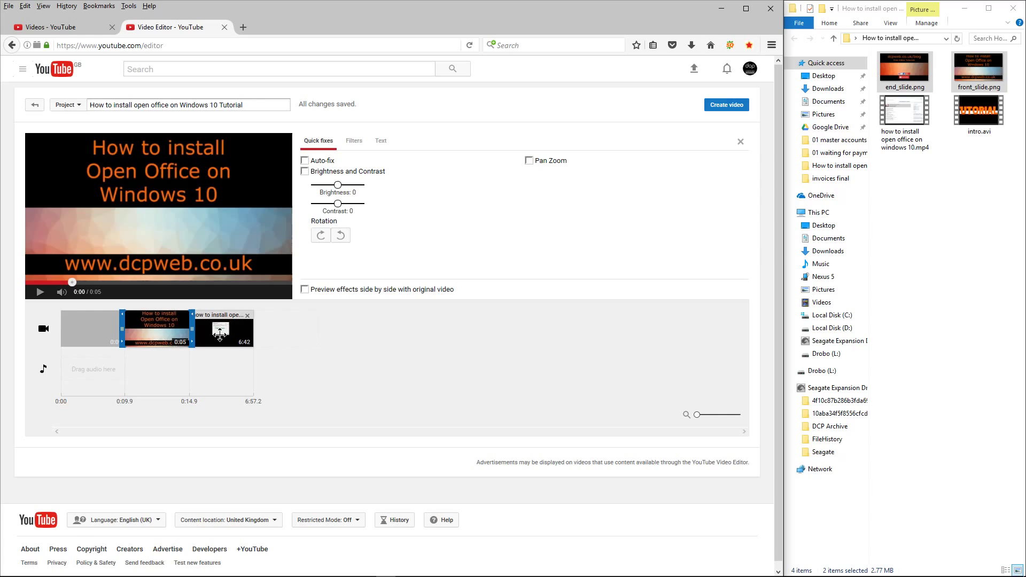
left_click_drag(219, 335, 269, 338)
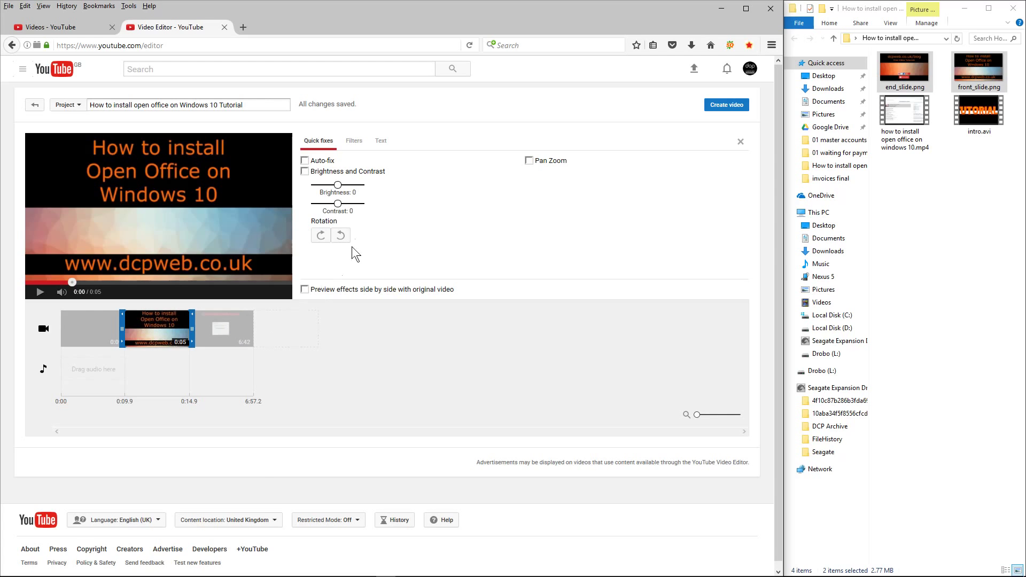
left_click(741, 141)
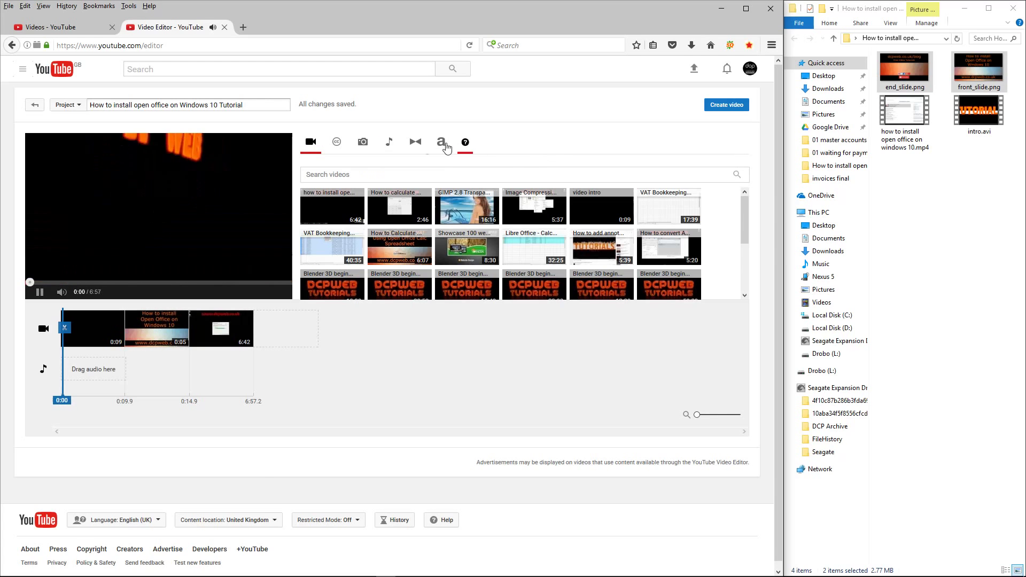
Add end_slide.png as a 5-second closing clip after the tutorial, making the project 7:02.
left_click(368, 143)
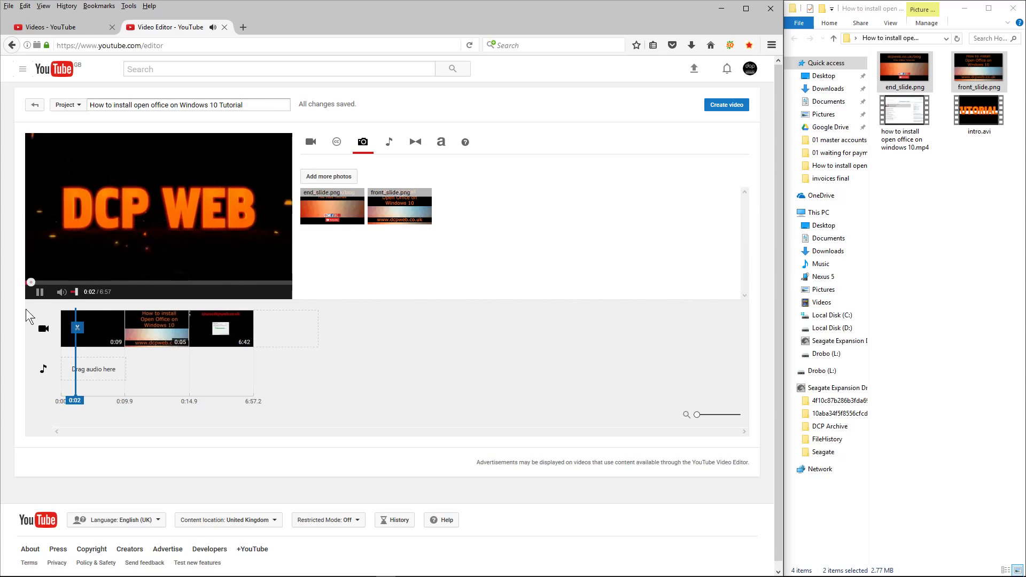
left_click_drag(342, 205, 285, 328)
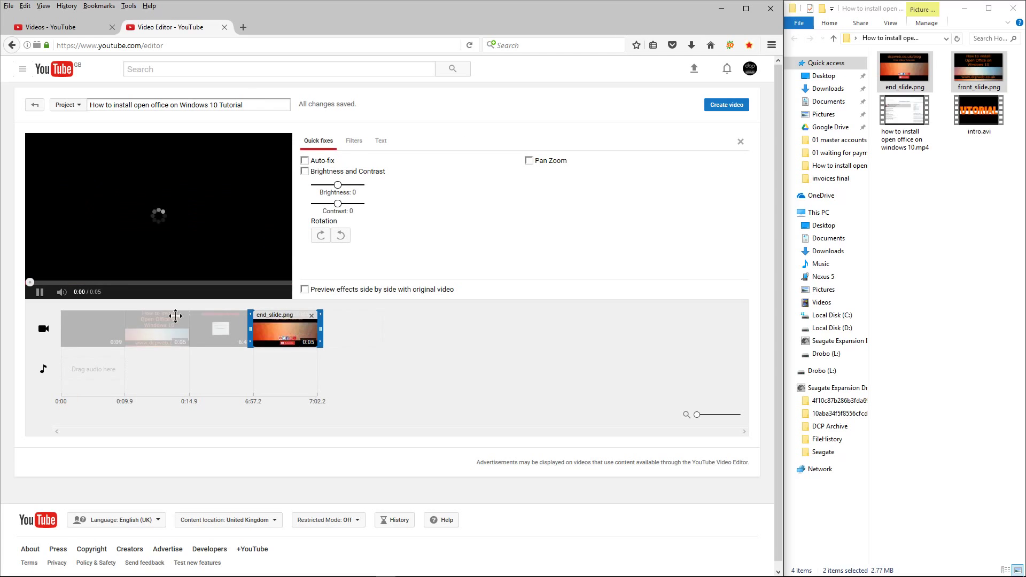
left_click(40, 292)
left_click(39, 292)
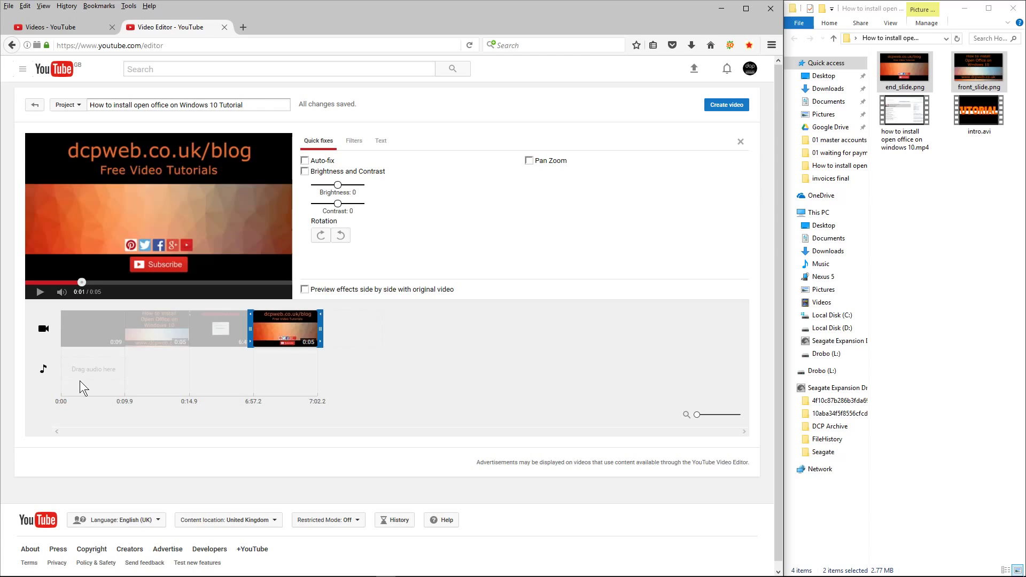
mouse_move(102, 331)
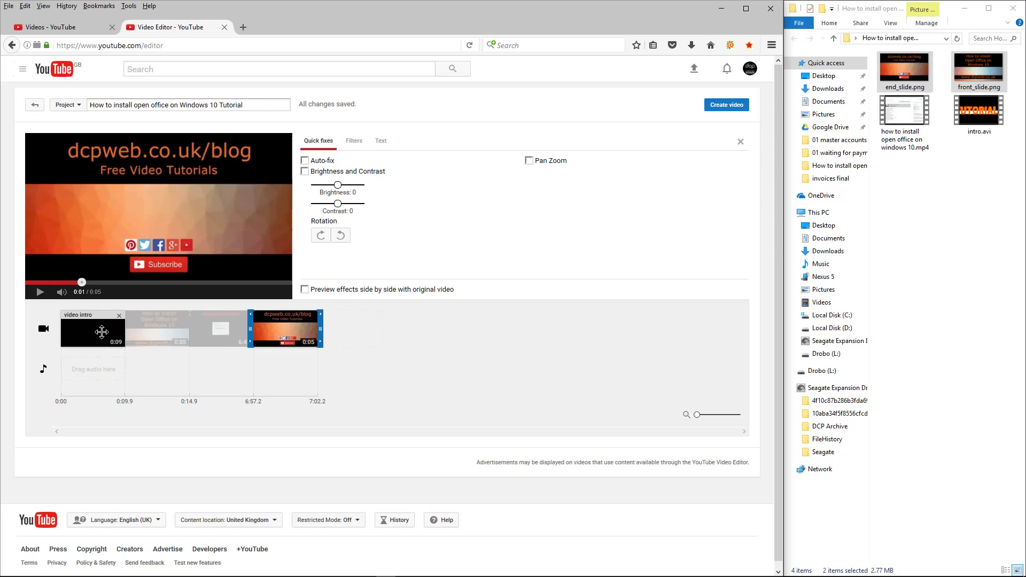
mouse_move(174, 327)
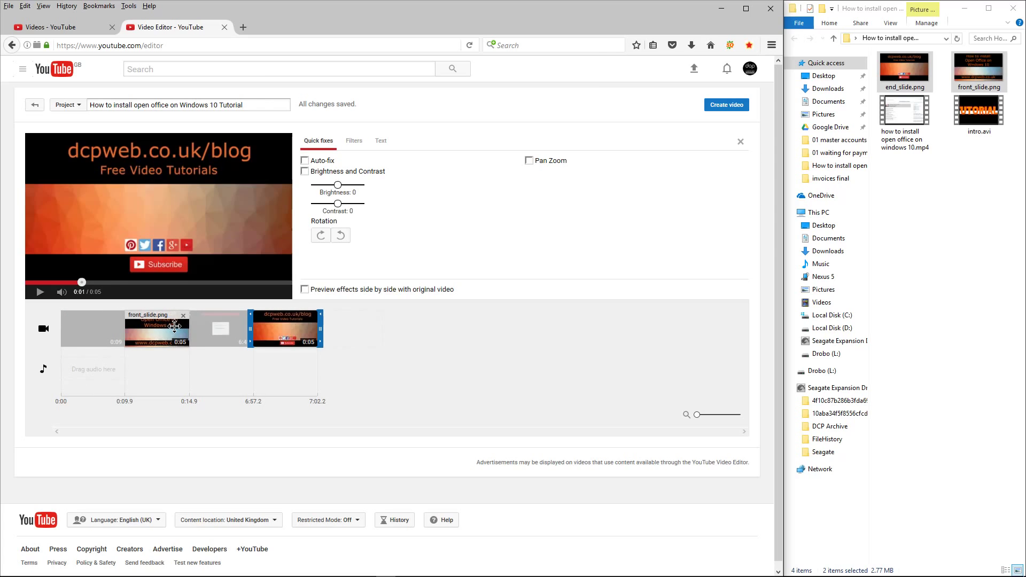
mouse_move(207, 332)
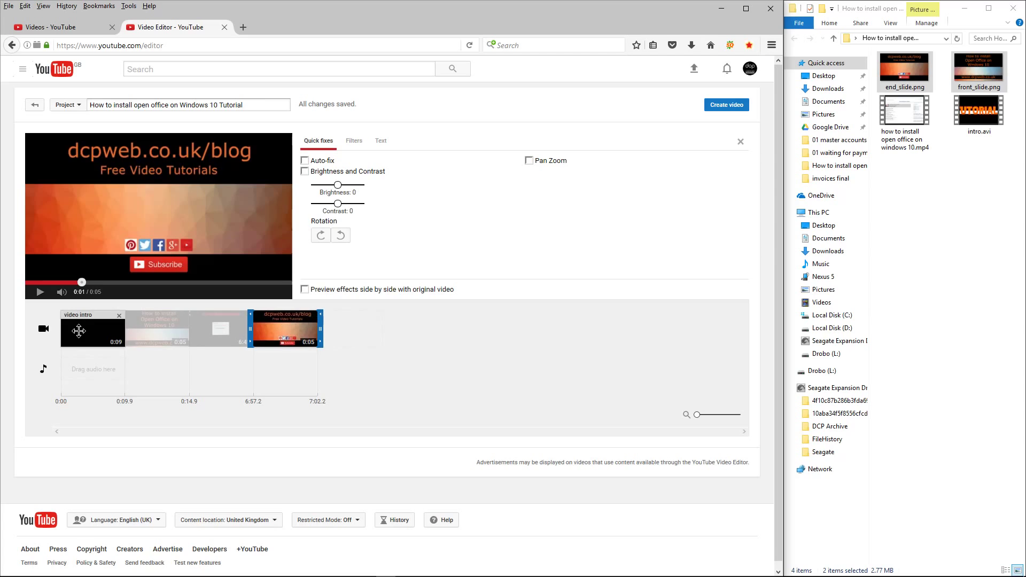
left_click(740, 143)
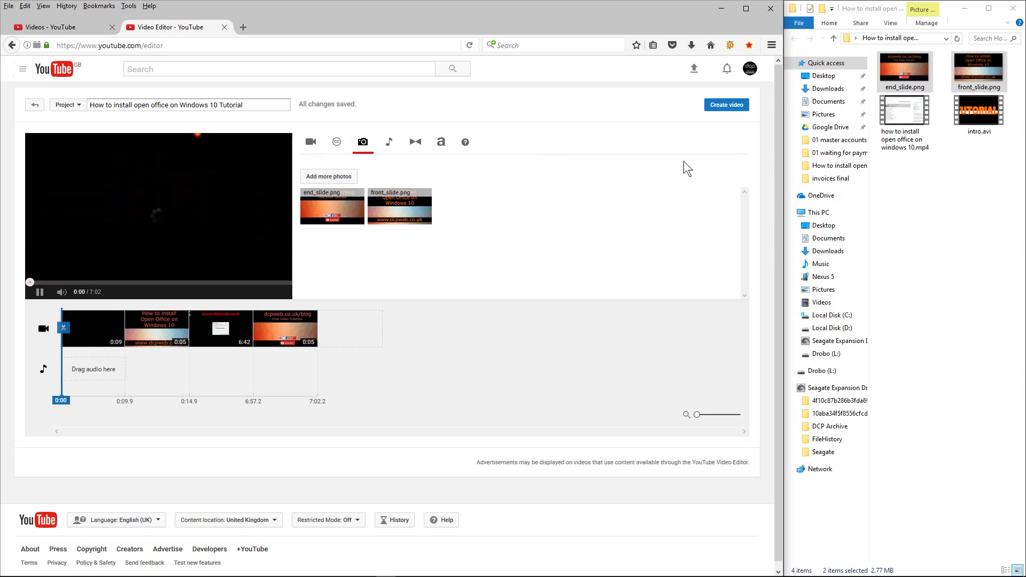
Insert Cross-fade transitions after the intro, after the front slide, and before the end slide.
left_click(413, 143)
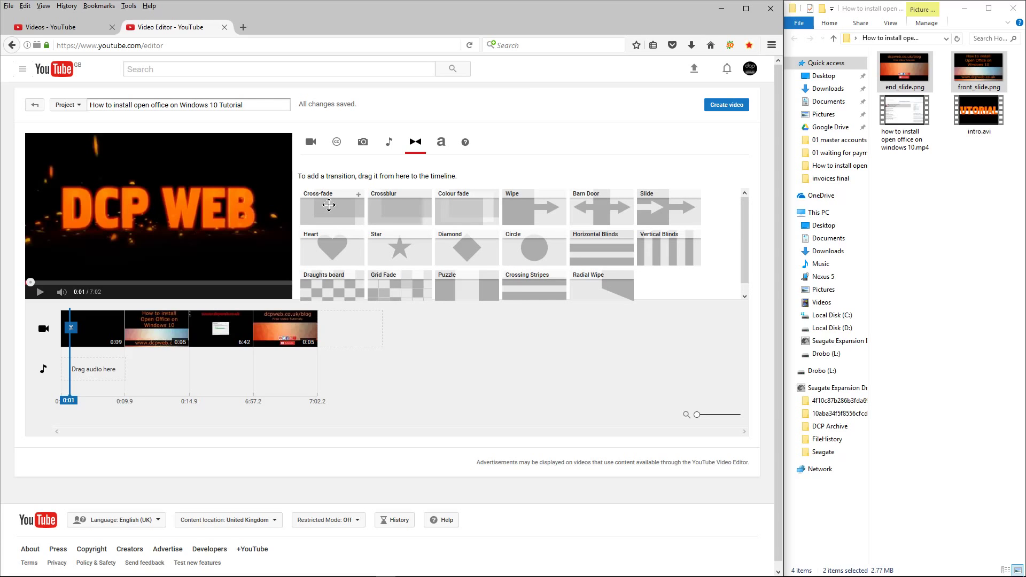
left_click_drag(328, 205, 143, 336)
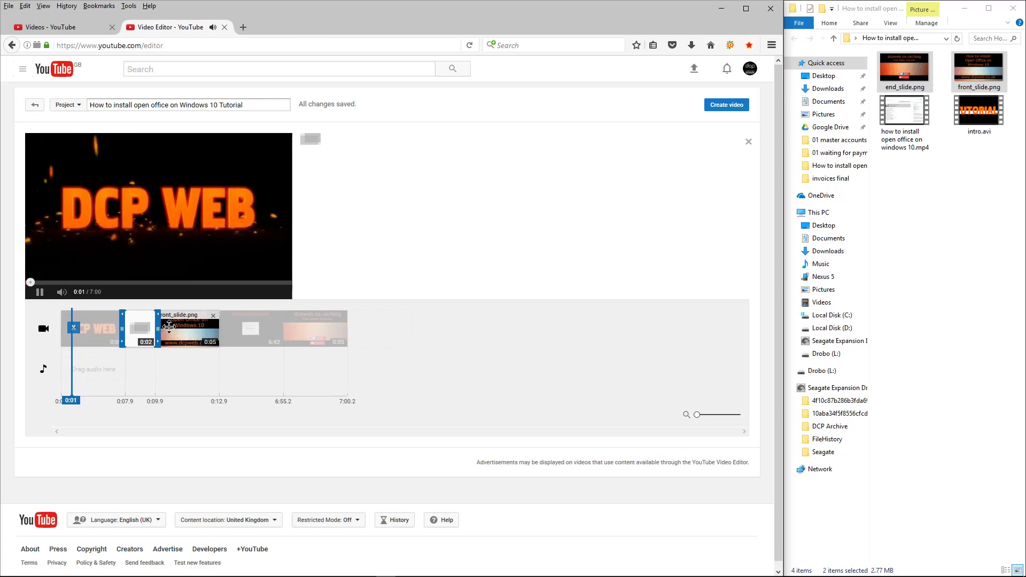
left_click(42, 295)
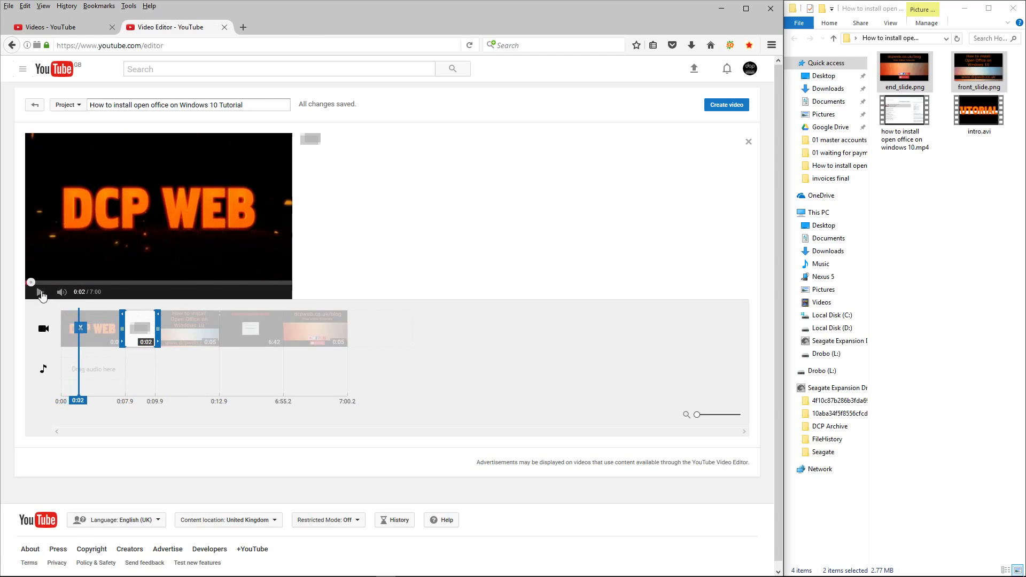
left_click(748, 142)
left_click_drag(327, 201, 244, 327)
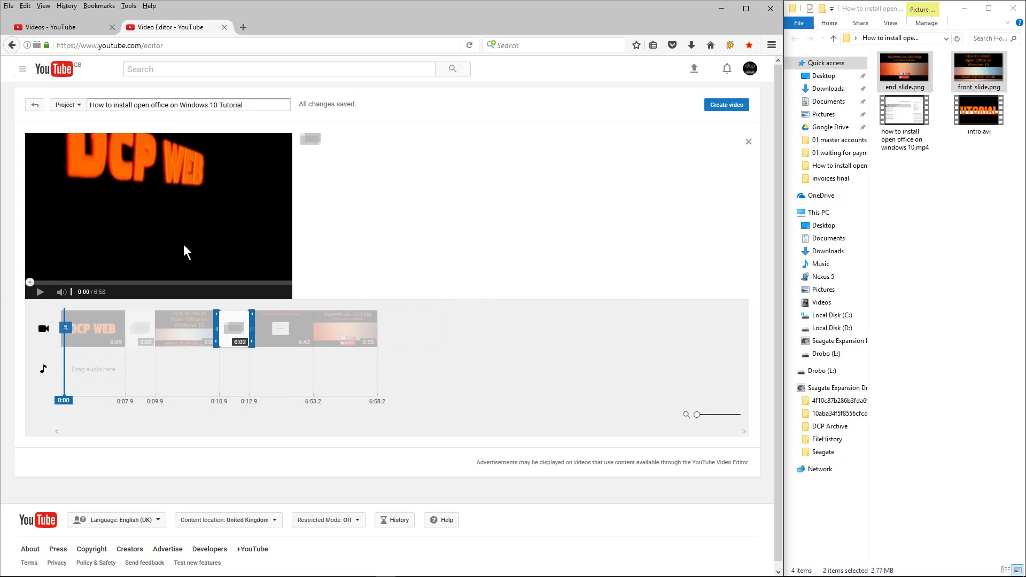
left_click(748, 141)
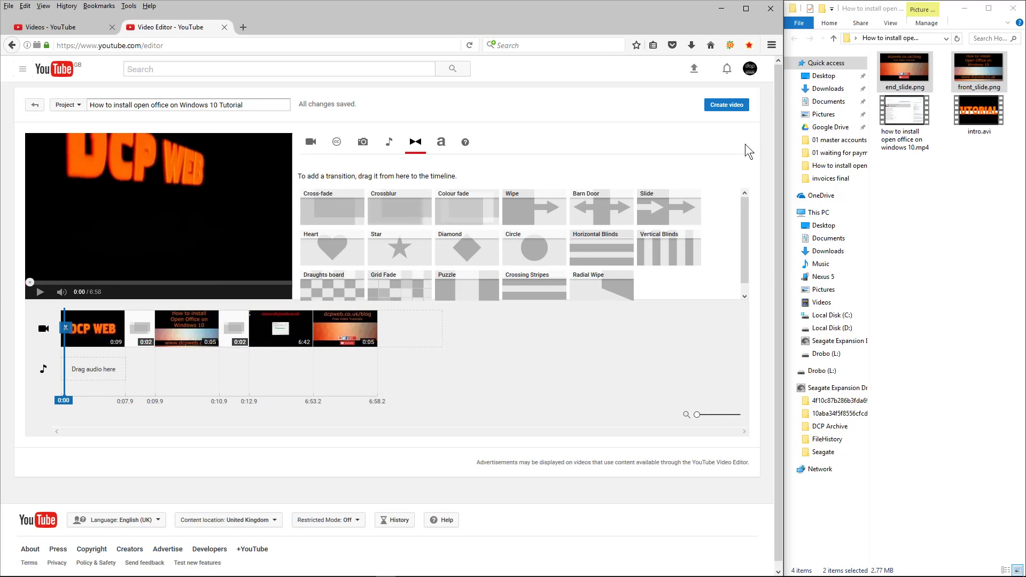
left_click_drag(336, 206, 342, 328)
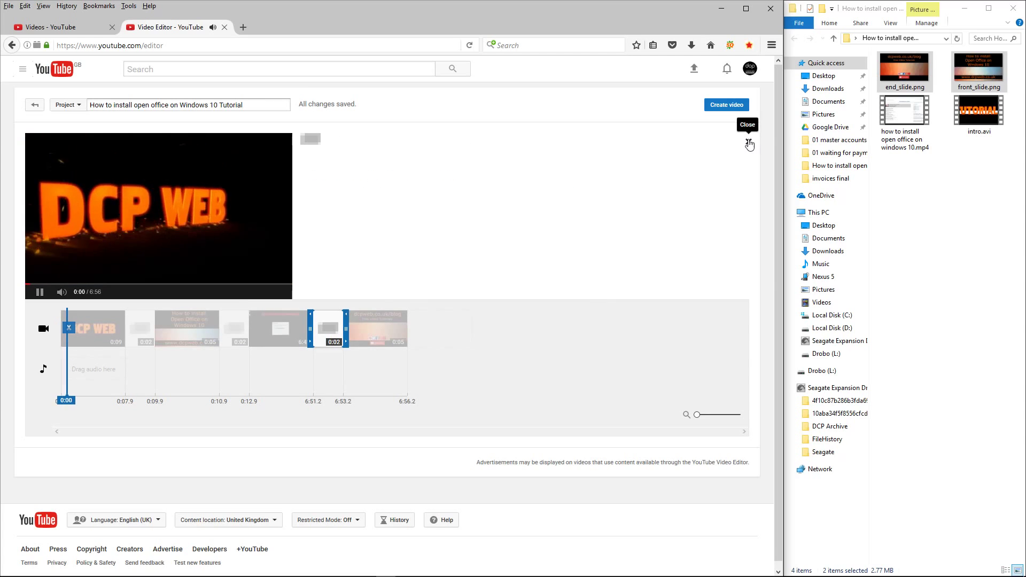
left_click(750, 143)
left_click(41, 293)
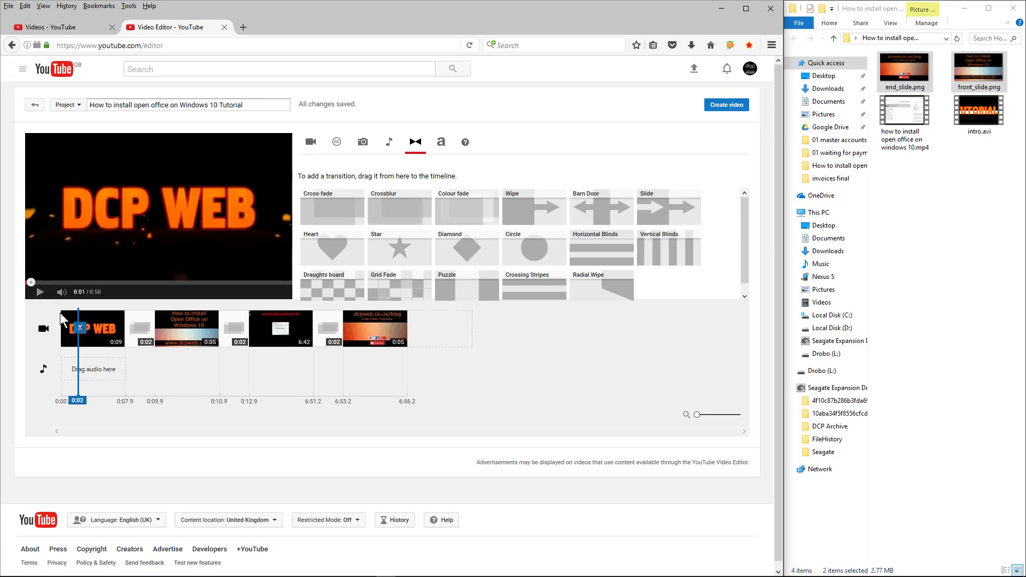
left_click_drag(78, 401, 43, 402)
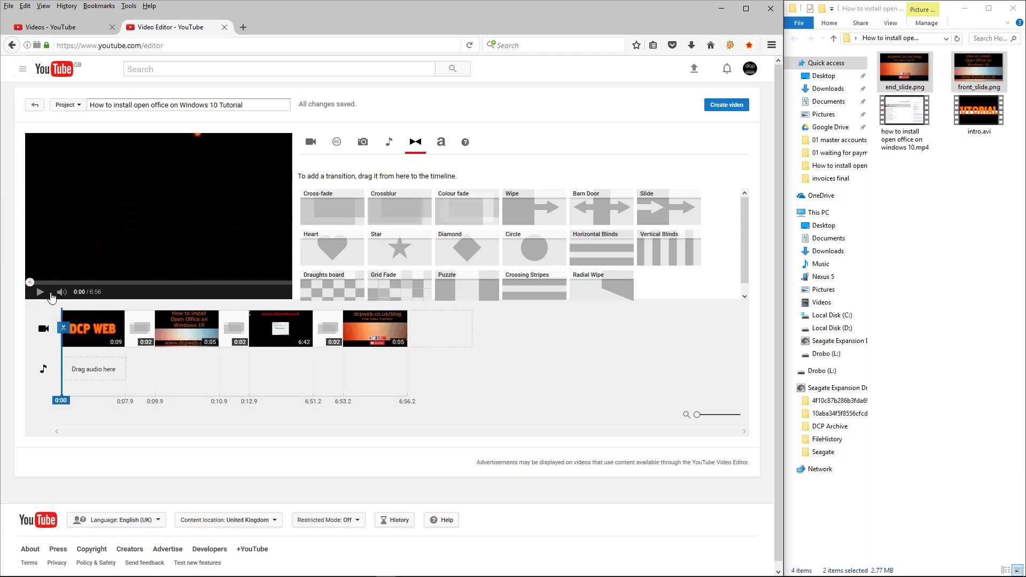
left_click(41, 292)
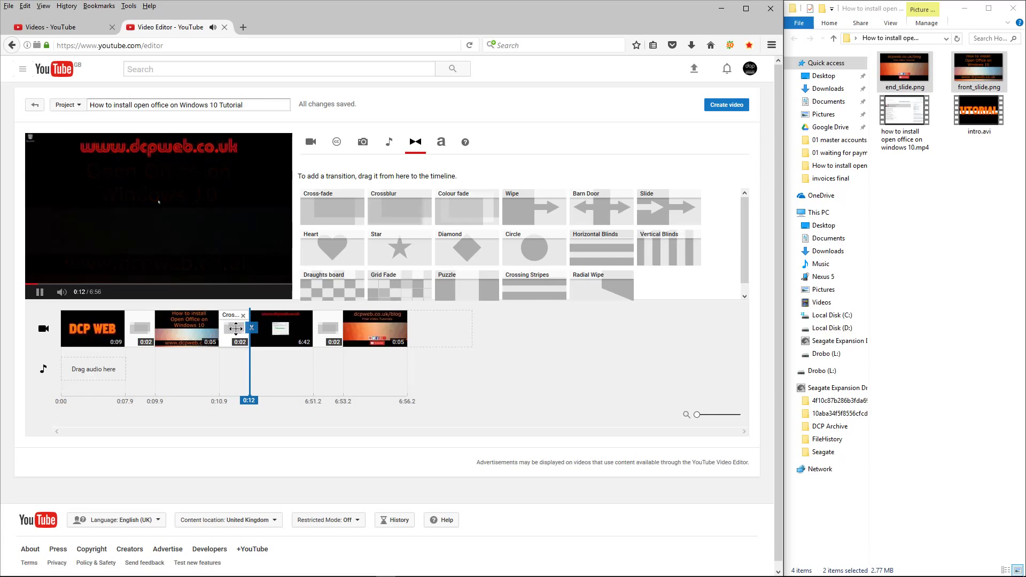
mouse_move(276, 340)
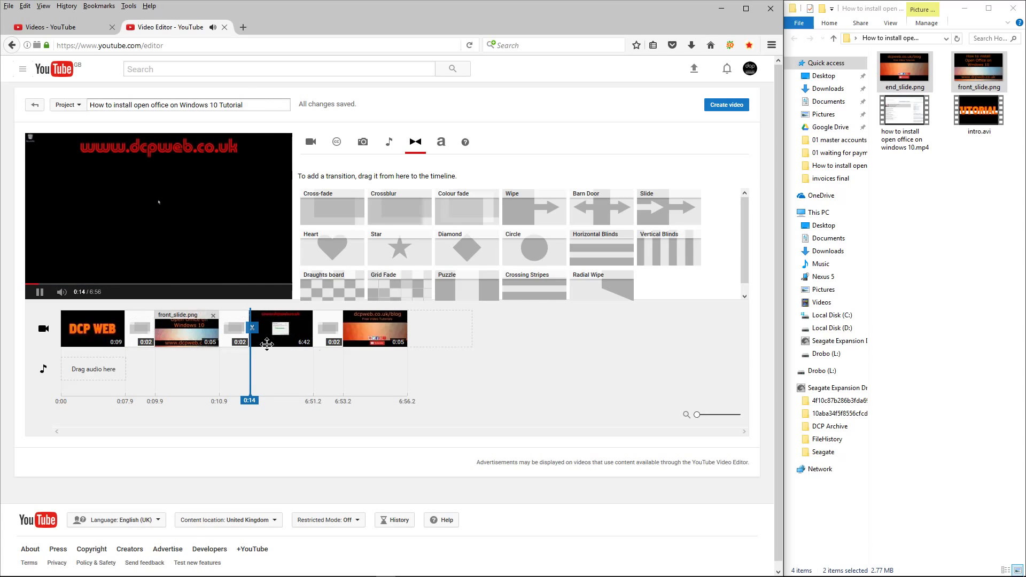
left_click(39, 291)
mouse_move(261, 333)
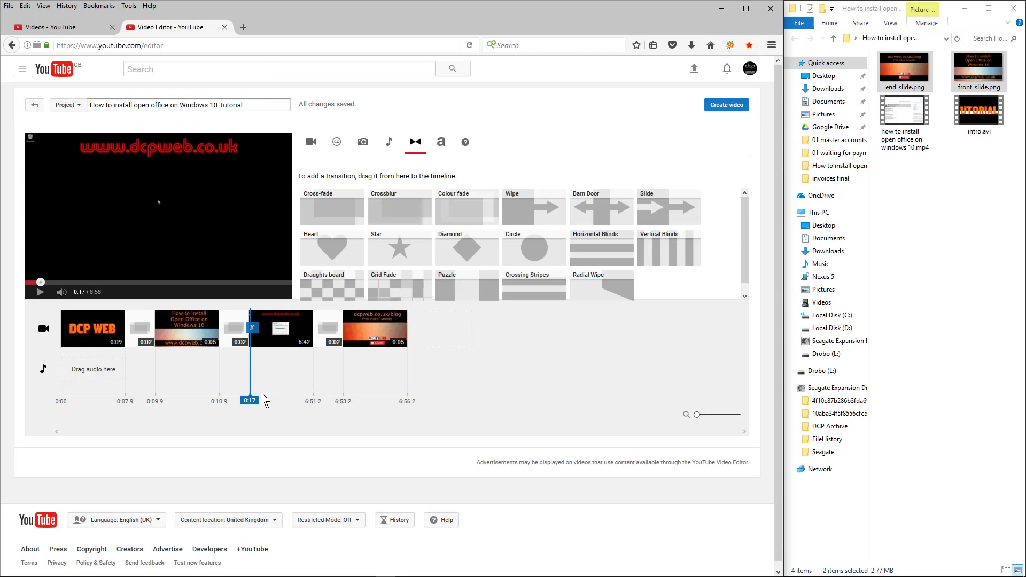
left_click_drag(252, 396, 312, 378)
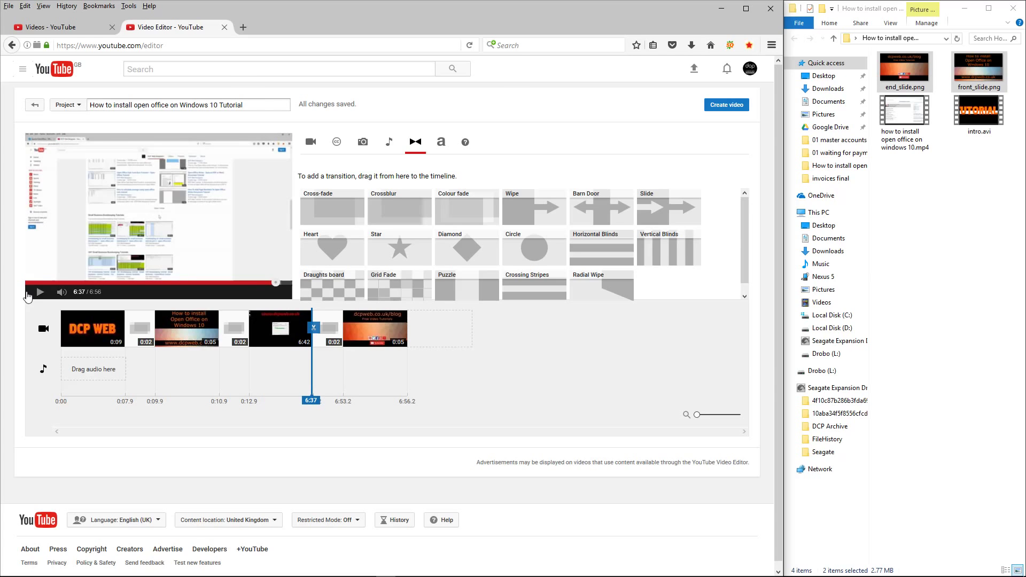
left_click(38, 292)
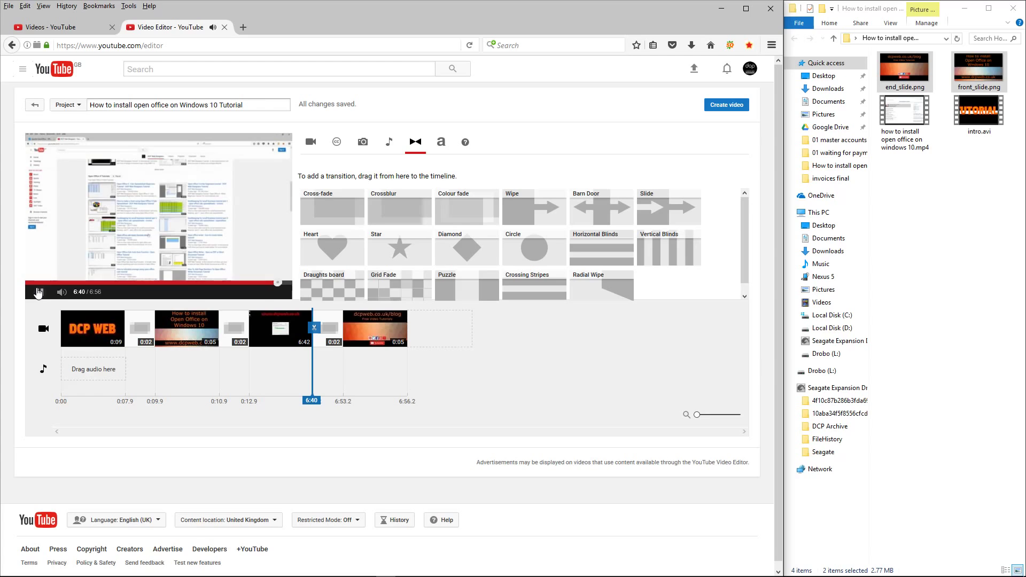
left_click(62, 292)
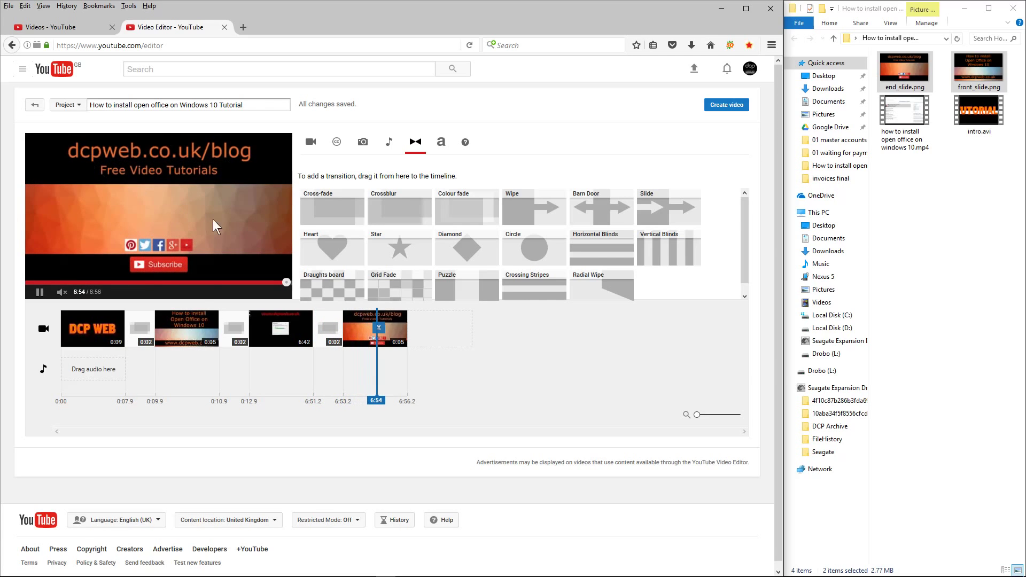
left_click(40, 292)
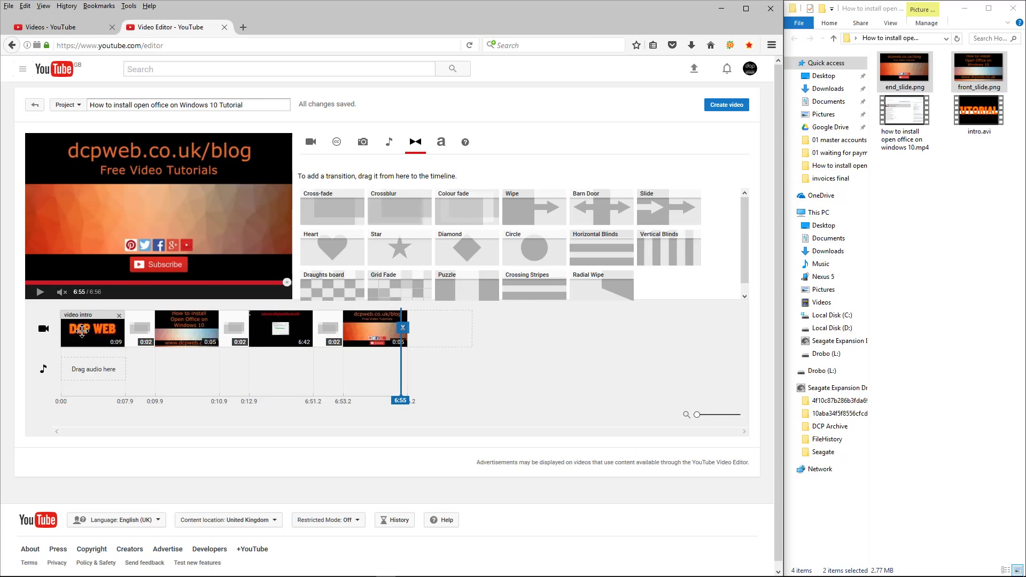
Create the edited project as a new private video and return to the Videos tab.
left_click(726, 105)
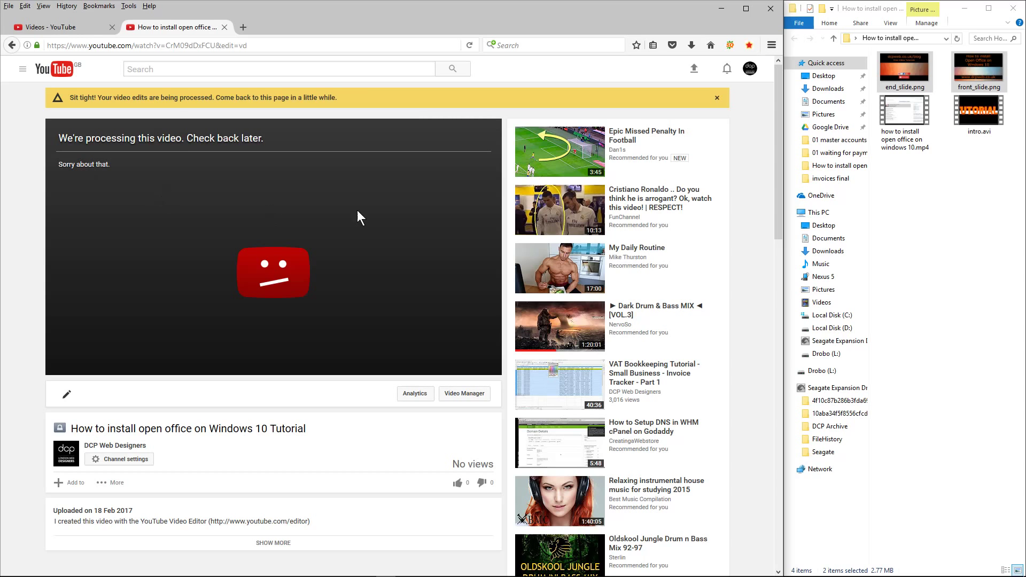
left_click(716, 100)
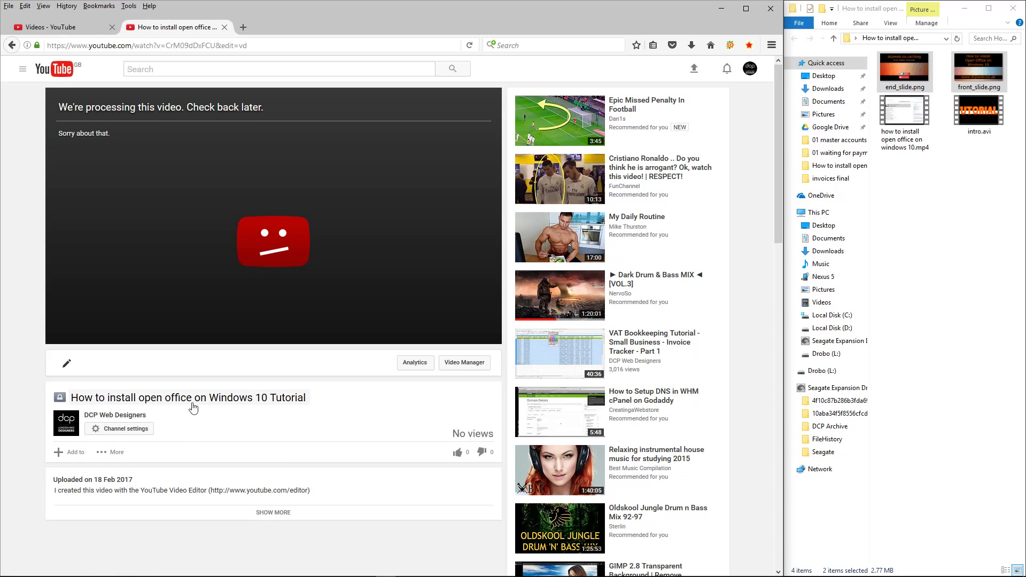
mouse_move(61, 400)
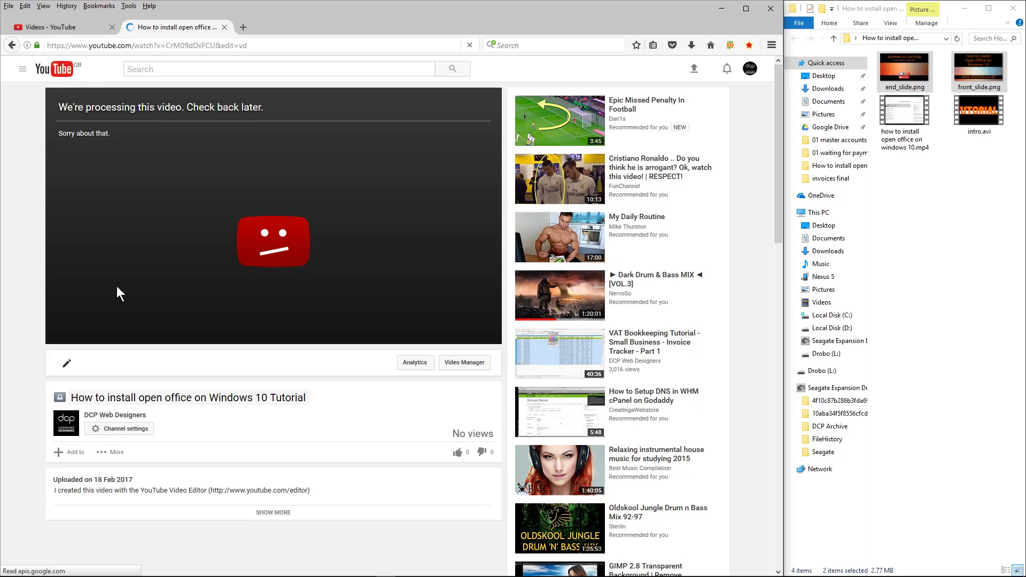
left_click(58, 25)
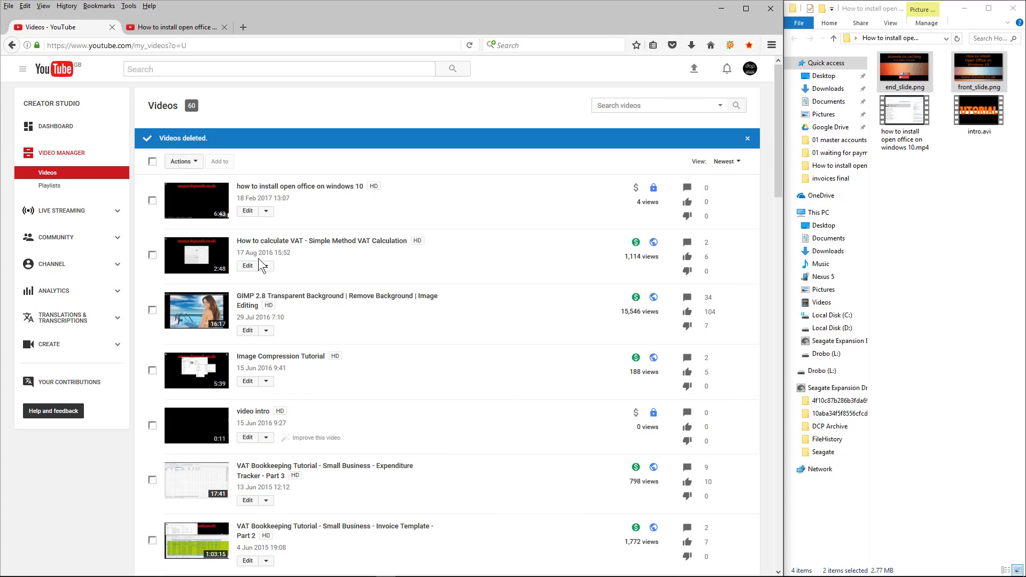
Reload the video list, close File Explorer, maximise the browser and open the new 6:56 tutorial.
left_click(470, 45)
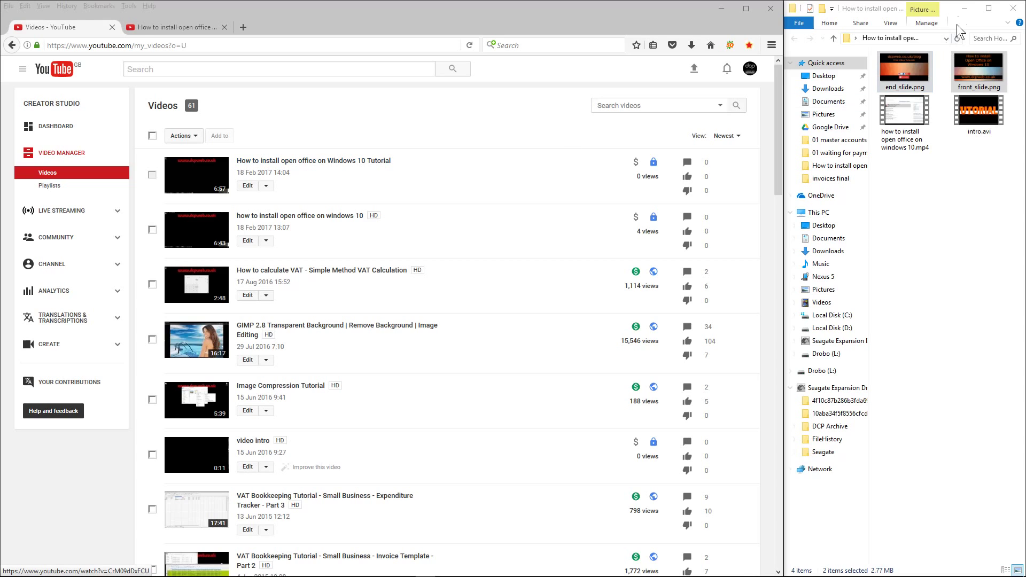
left_click(1012, 8)
left_click(745, 9)
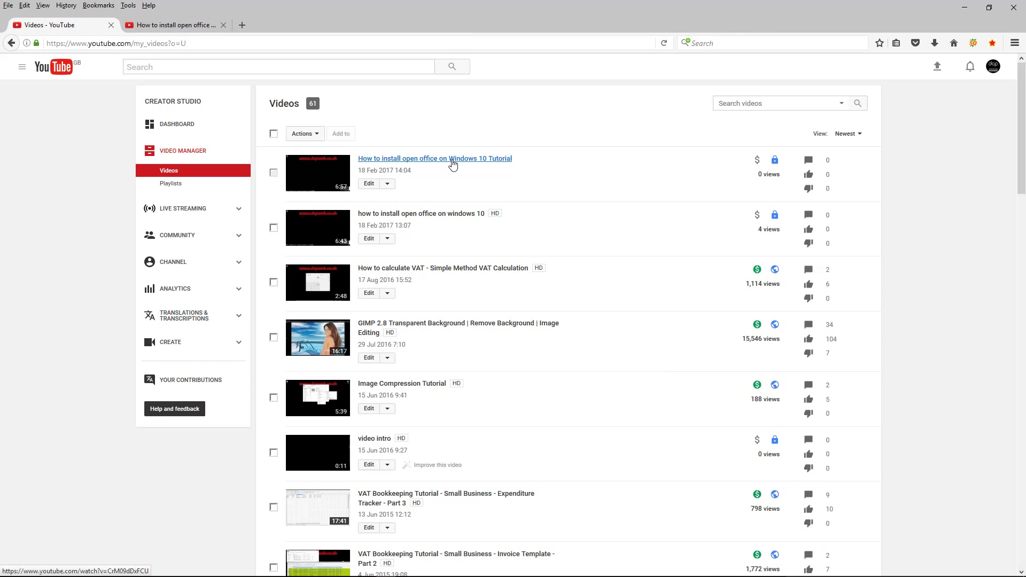
left_click(452, 161)
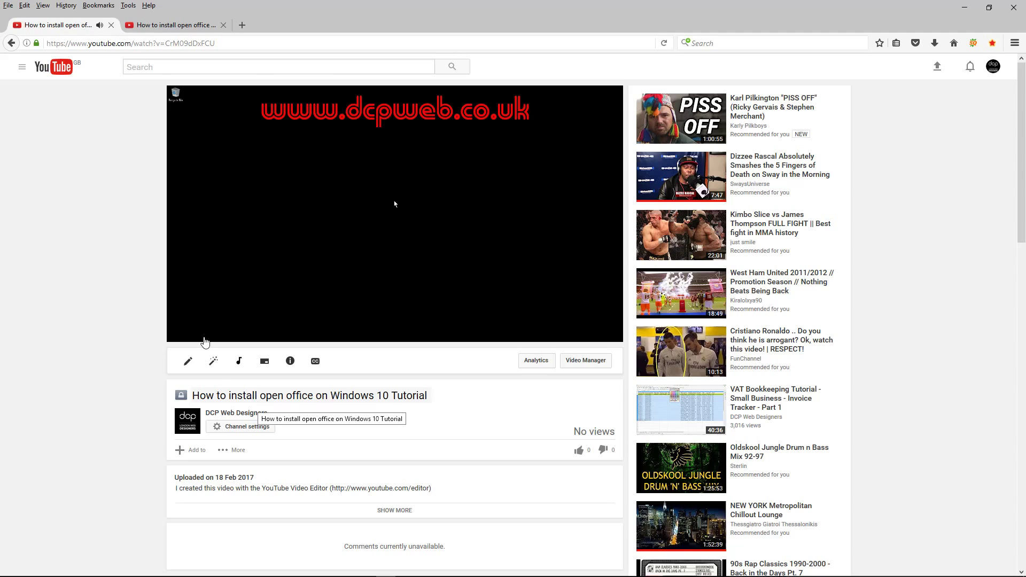
Preview the tutorial: adjust the volume, skip ahead to 4:36 and check the quality options.
left_click(241, 332)
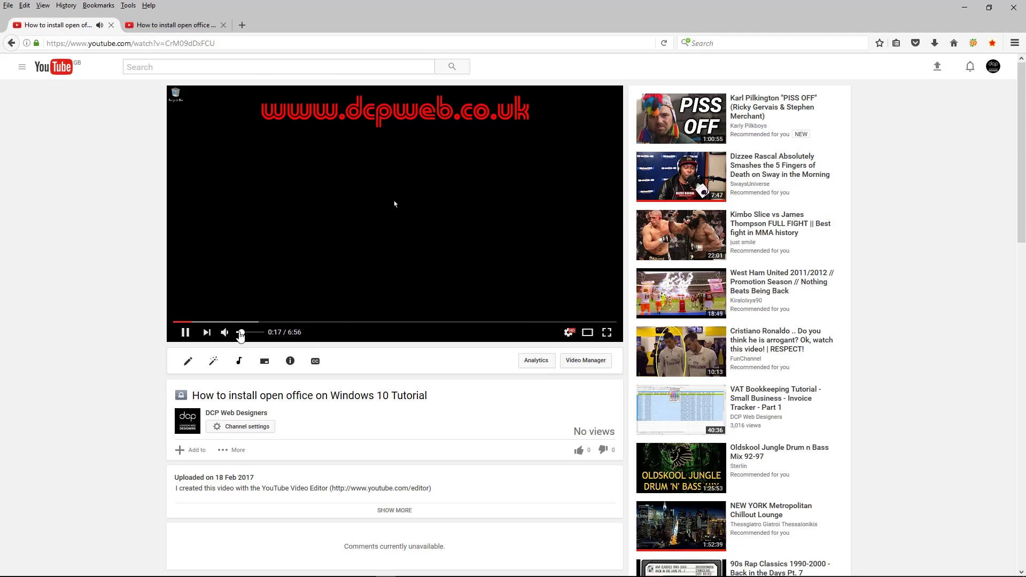
mouse_move(240, 335)
left_mouse_down()
mouse_move(262, 335)
mouse_move(242, 336)
left_mouse_up()
left_click(185, 333)
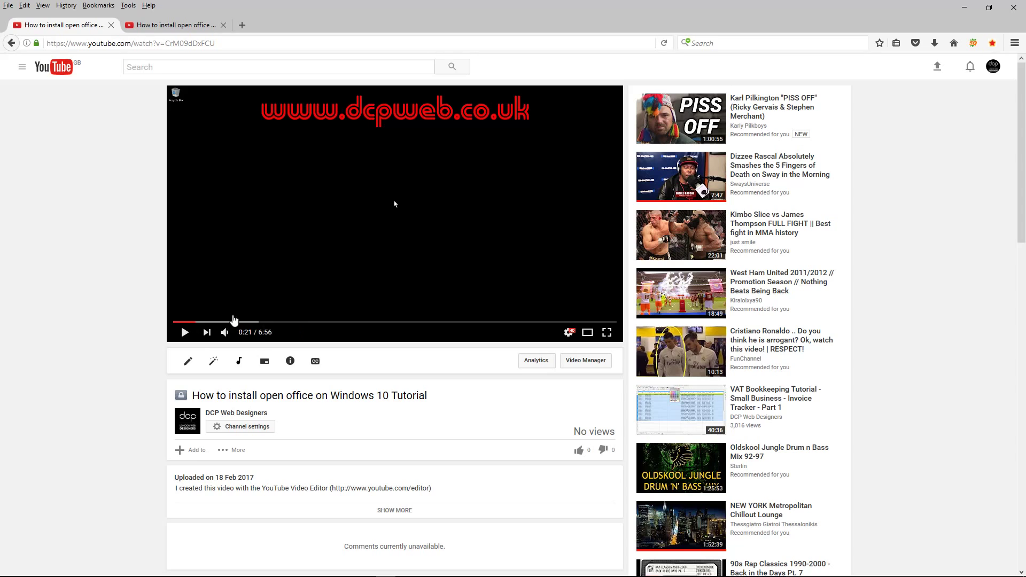
left_click(469, 322)
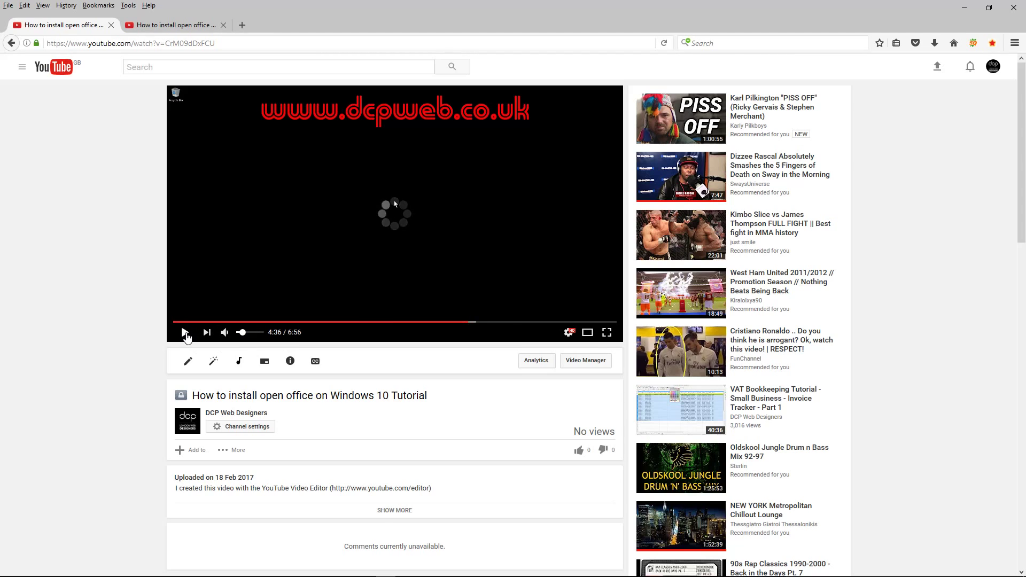
left_click(185, 333)
left_click(185, 333)
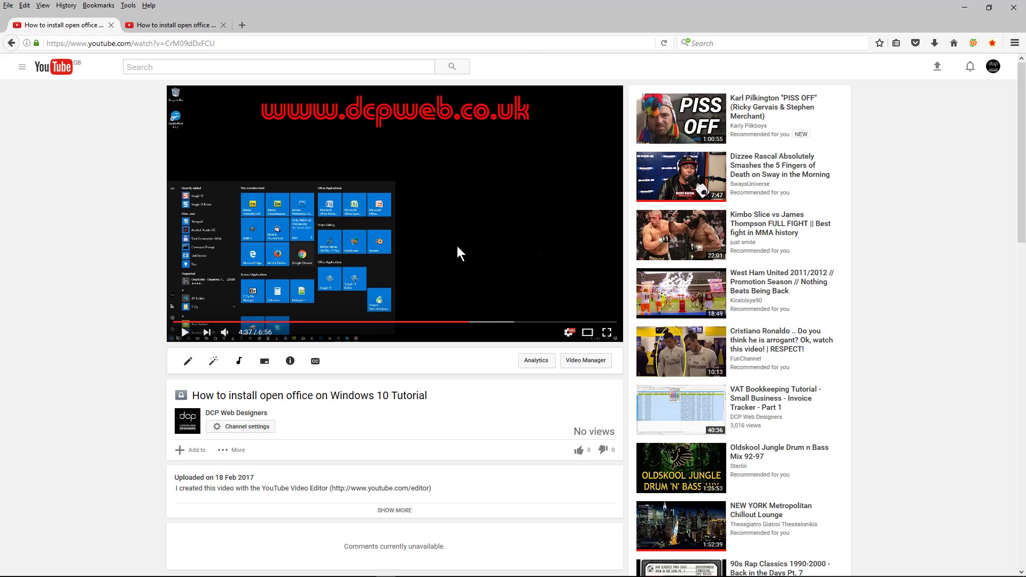
left_click(569, 332)
left_click(582, 308)
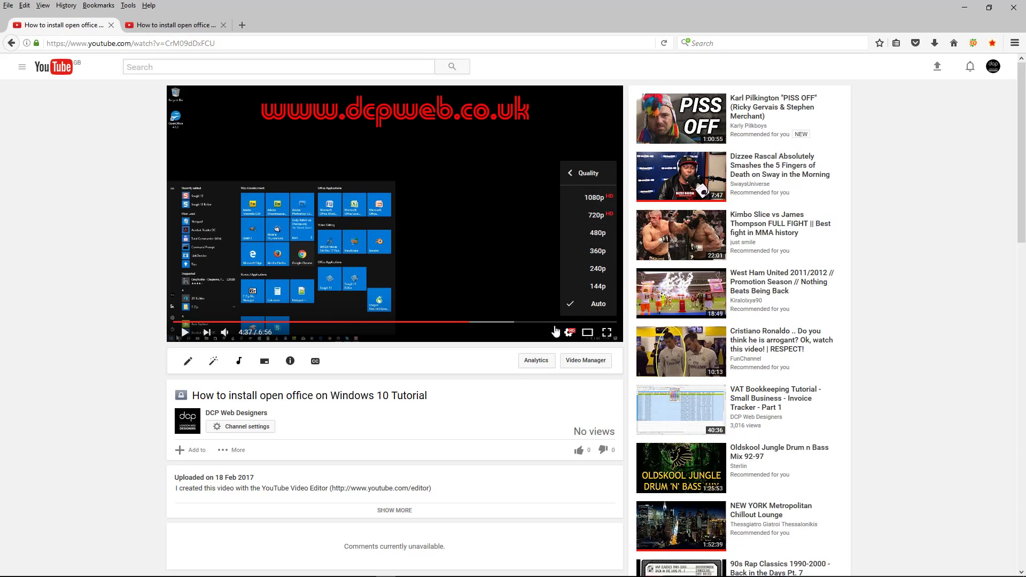
Watch the video full screen, exit it, and go back to Video Manager.
double_click(500, 227)
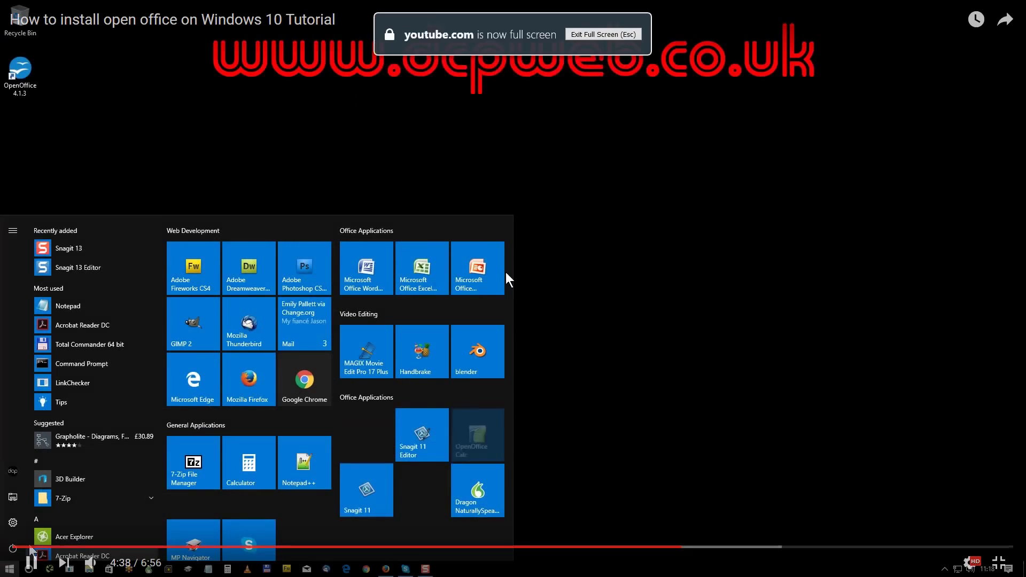
left_click(576, 238)
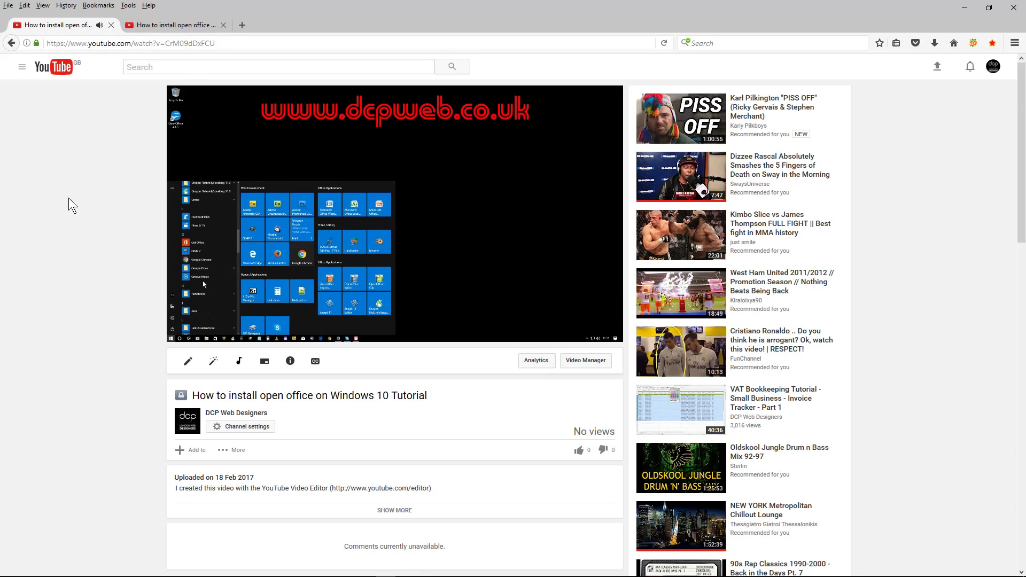
mouse_move(180, 399)
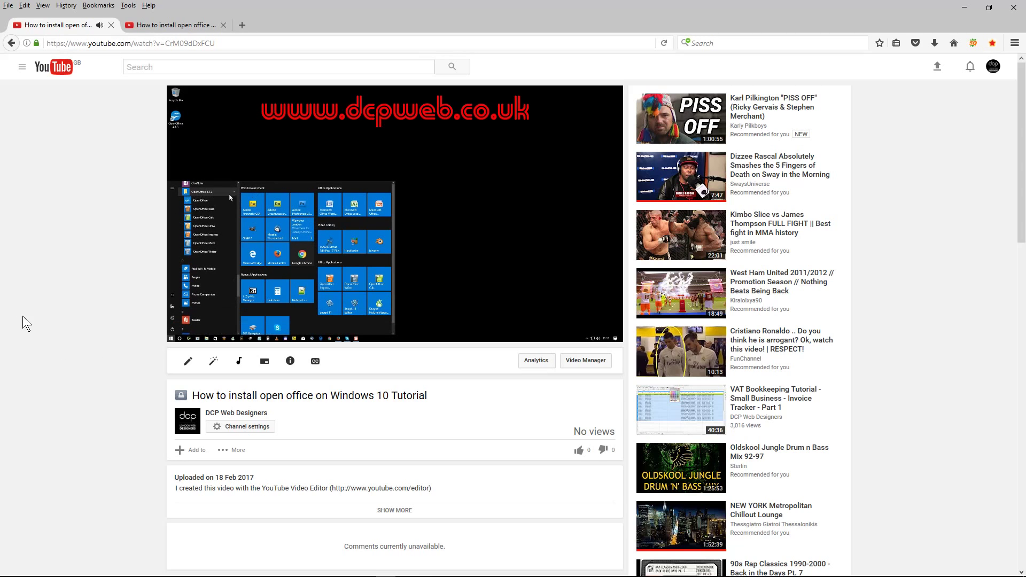
left_click(9, 46)
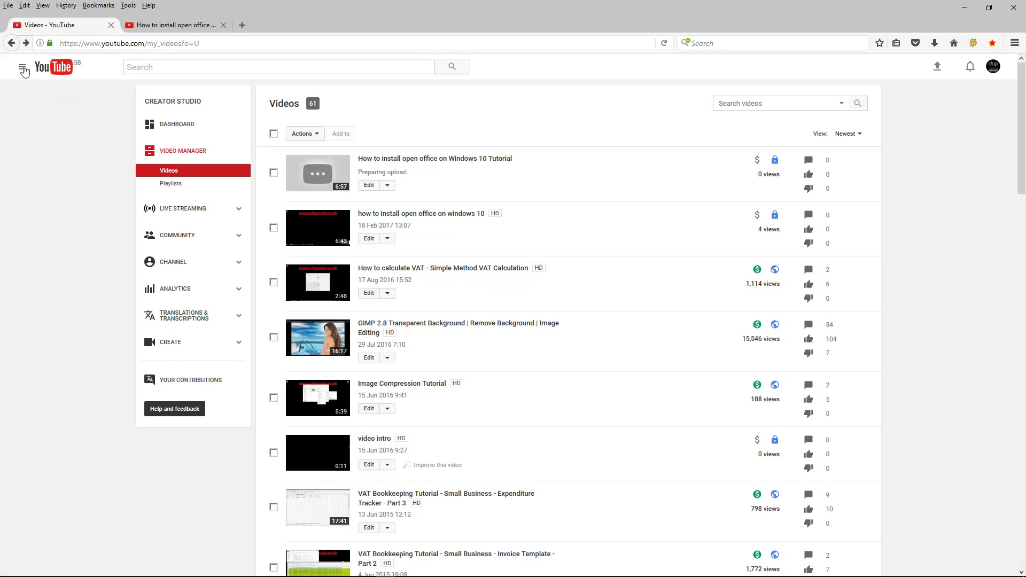
left_click(23, 69)
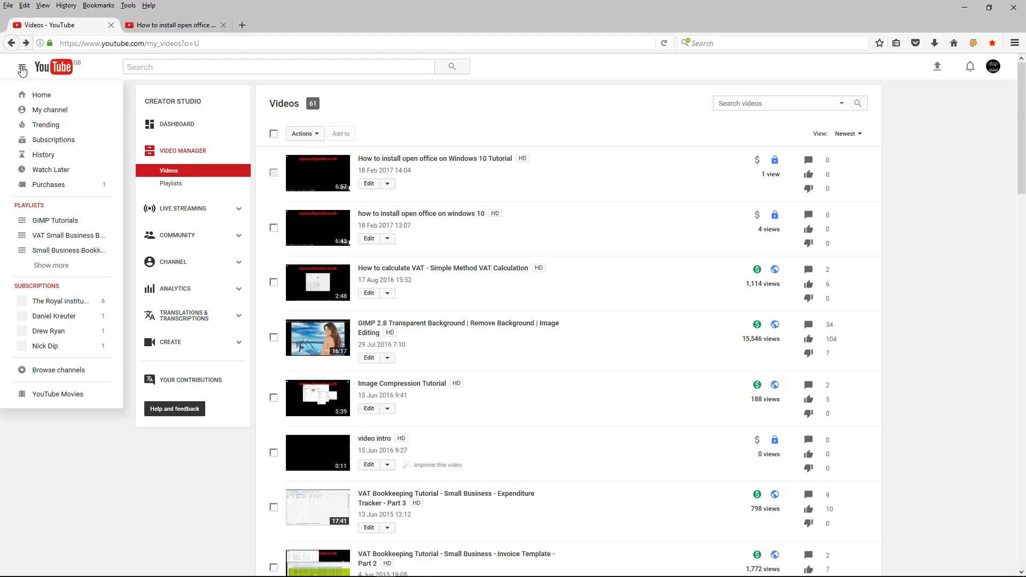
left_click(54, 112)
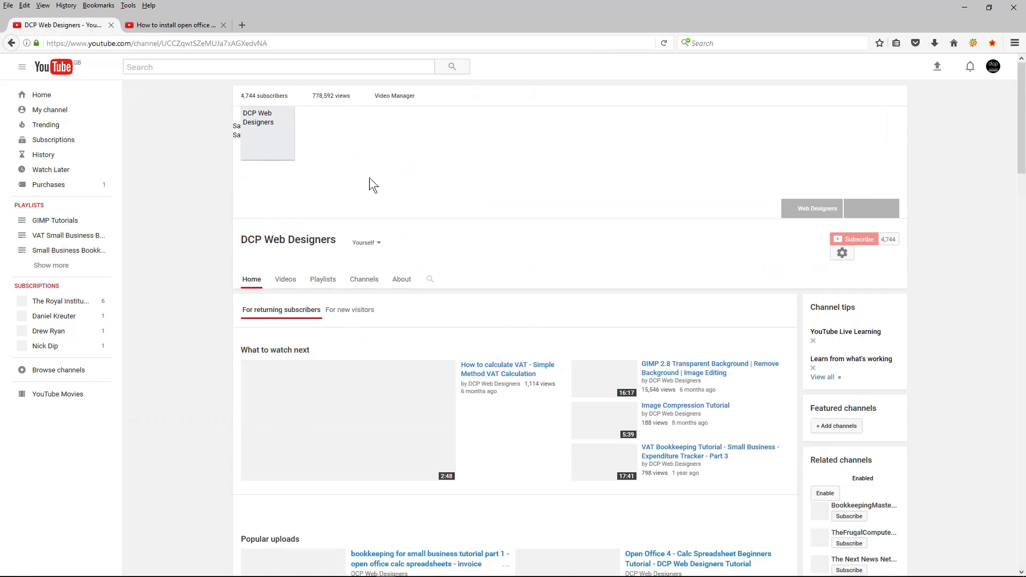
left_click(400, 100)
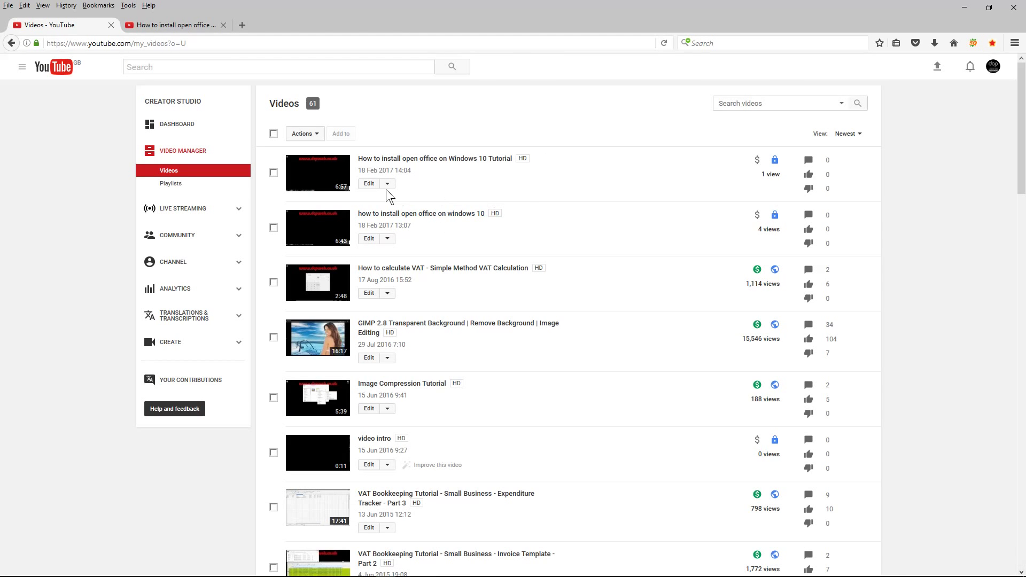
Open the new tutorial's edit page, cancel a custom thumbnail upload, and select the description text.
left_click(369, 184)
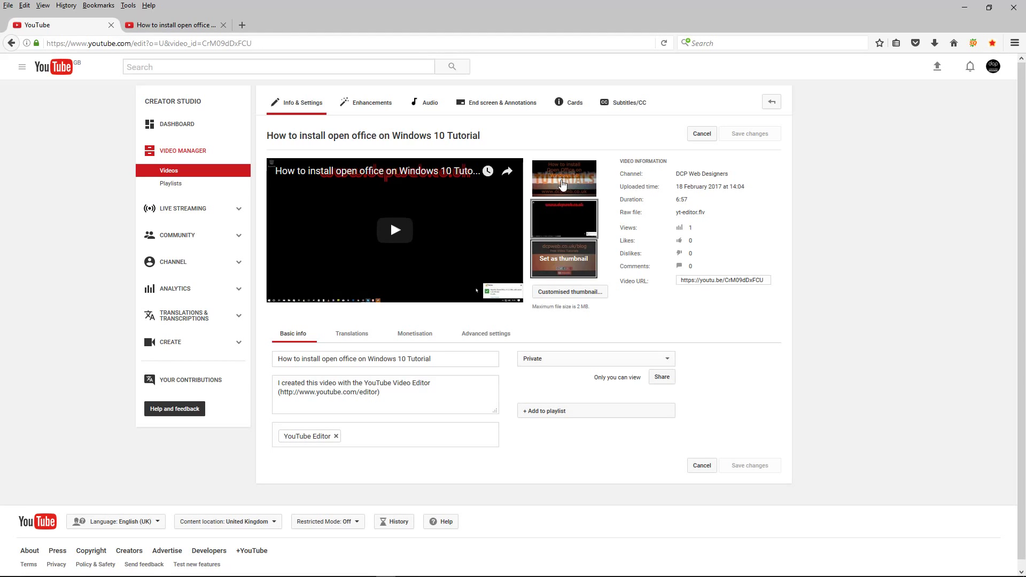
mouse_move(567, 193)
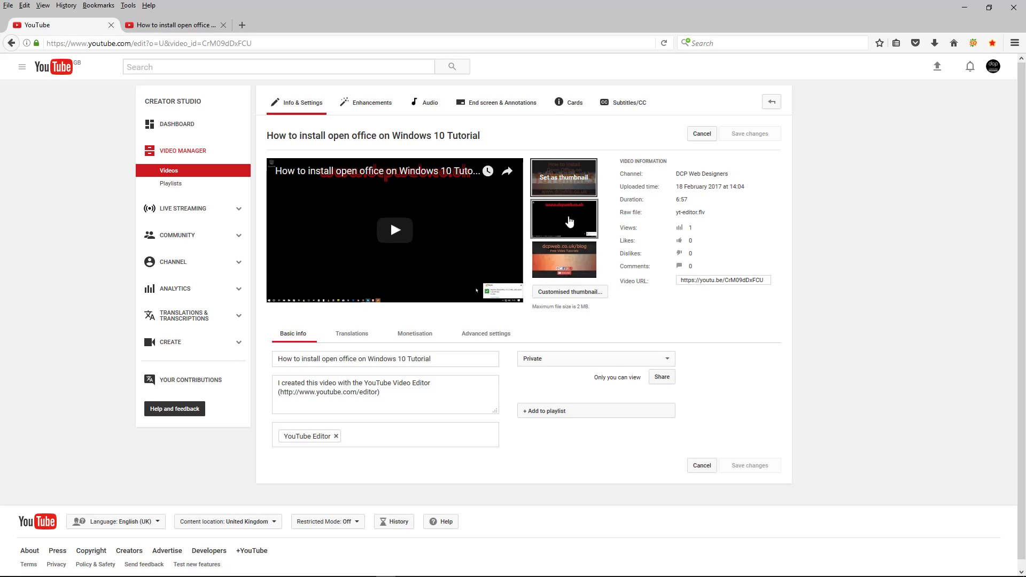
mouse_move(569, 254)
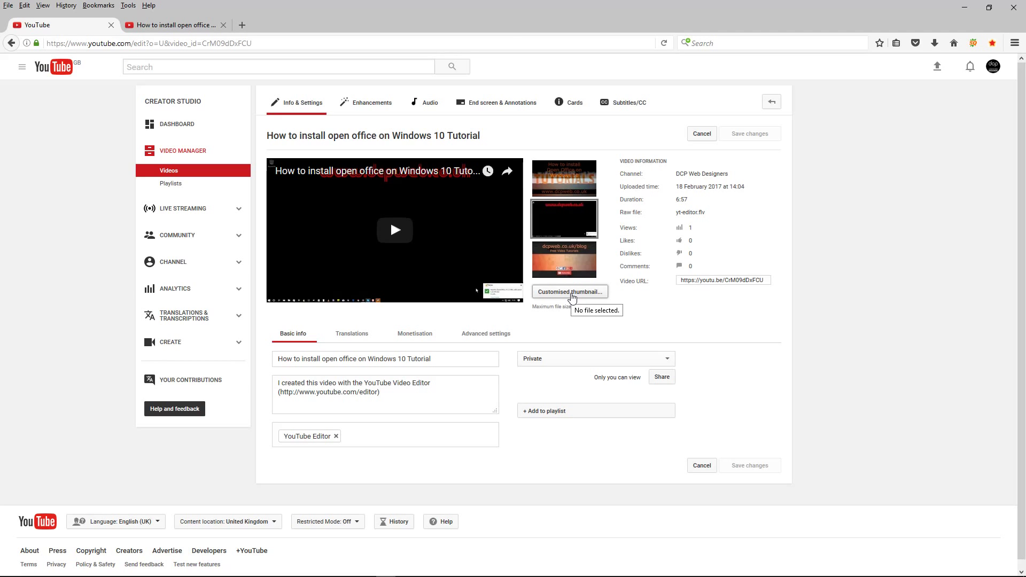
left_click(572, 297)
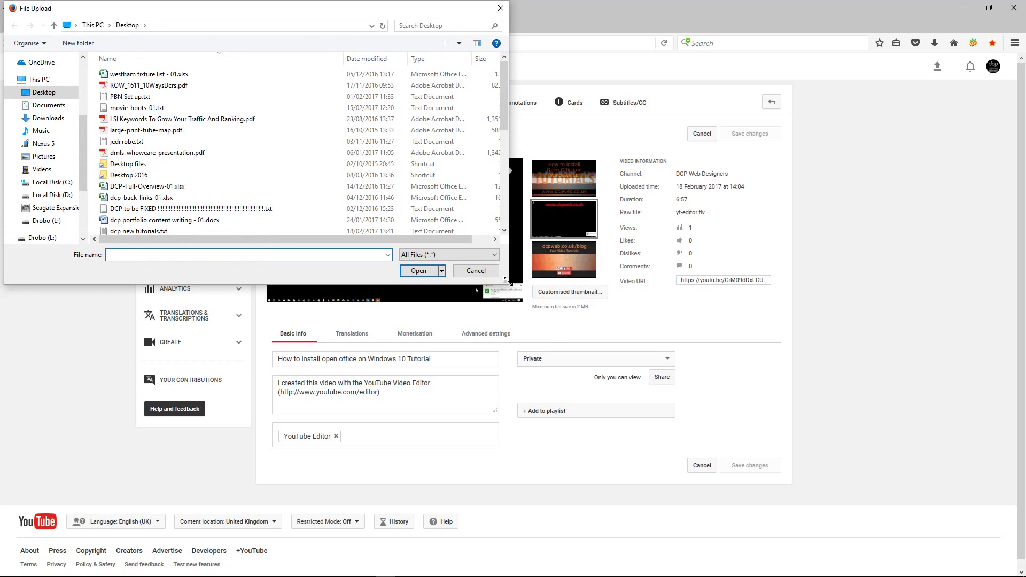
left_click(489, 275)
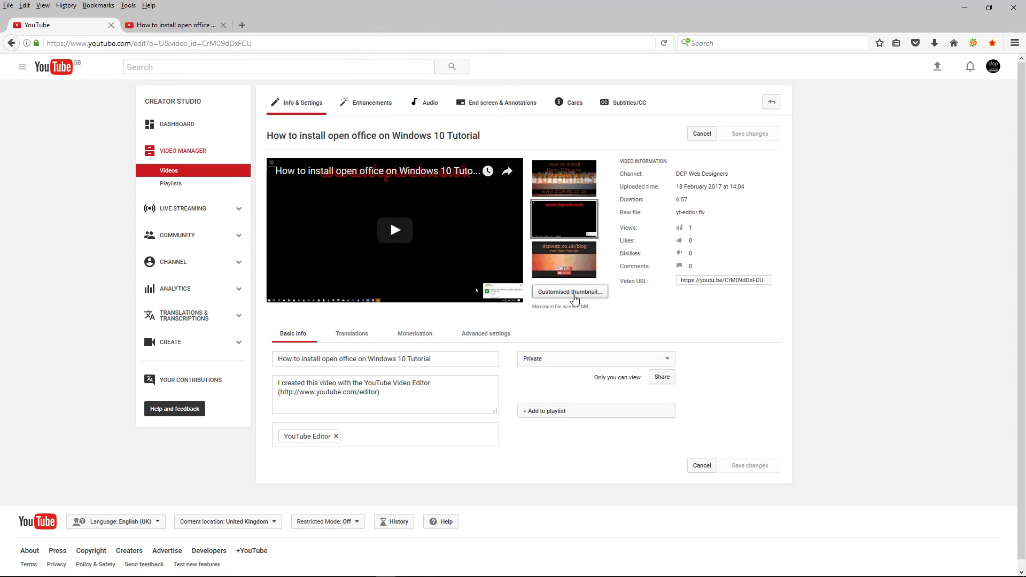
mouse_move(566, 309)
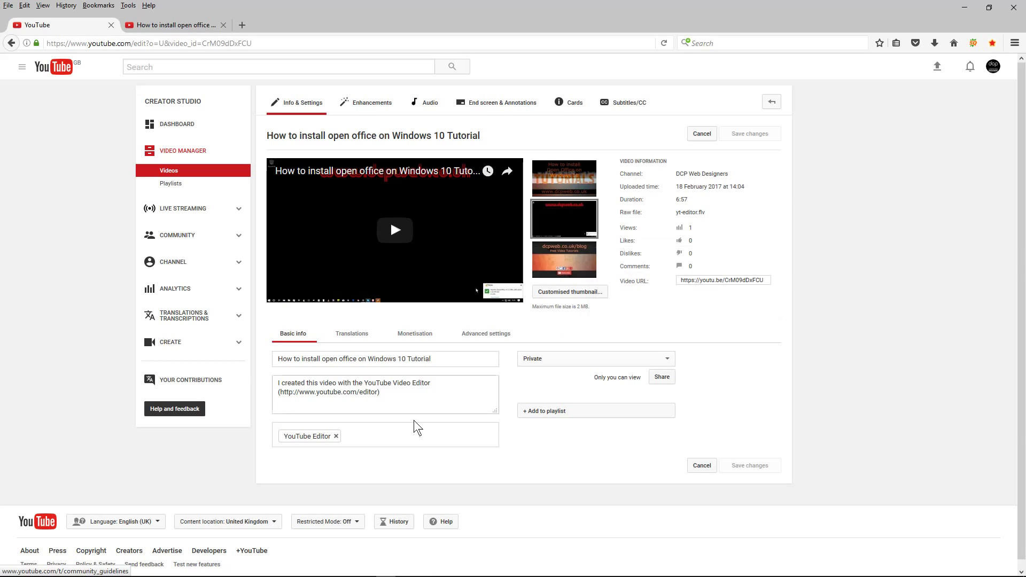
left_click_drag(381, 395, 270, 388)
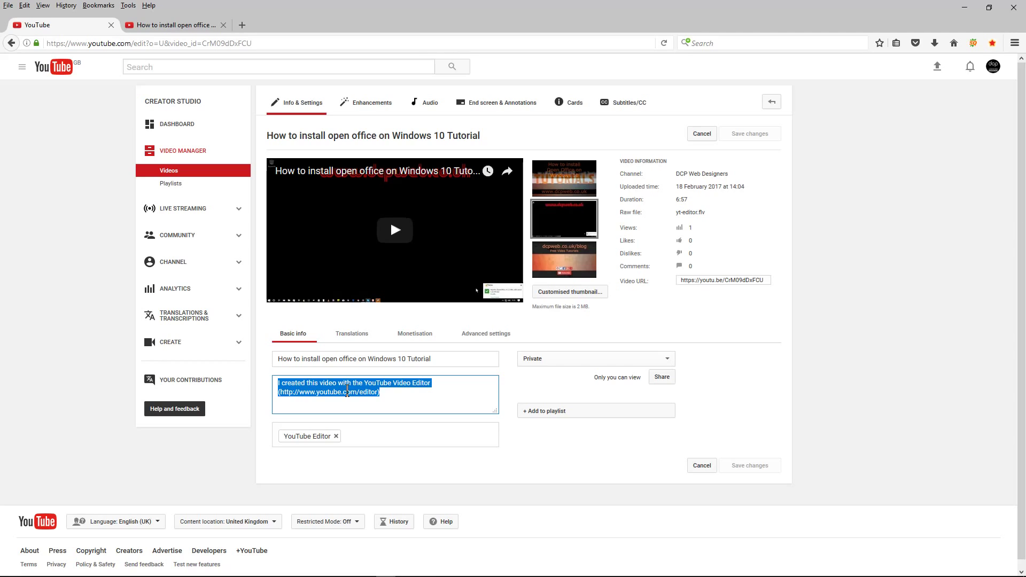
Delete the default description and publish the video with Public visibility.
key("BackSpace")
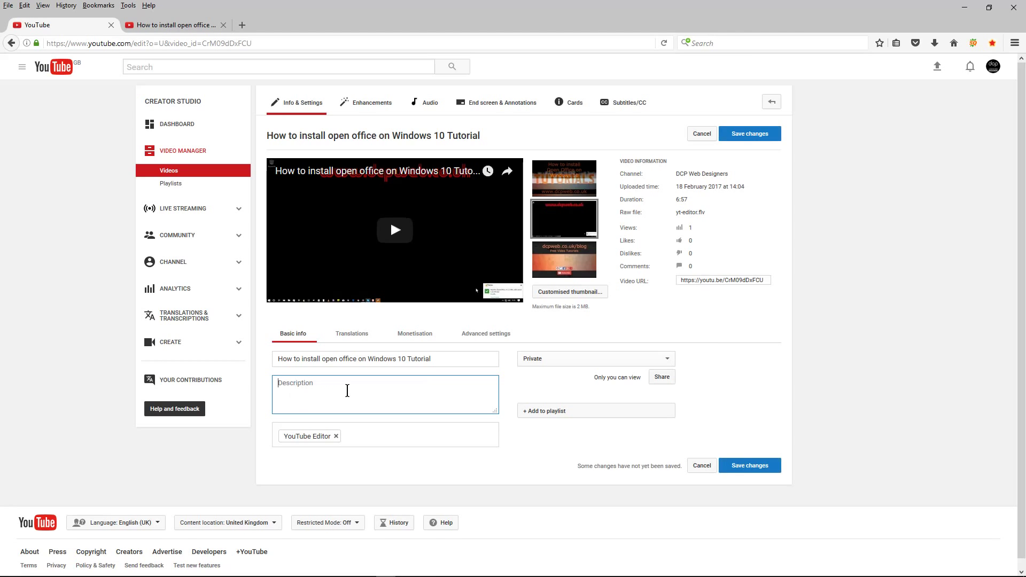
left_click(551, 360)
left_click(550, 371)
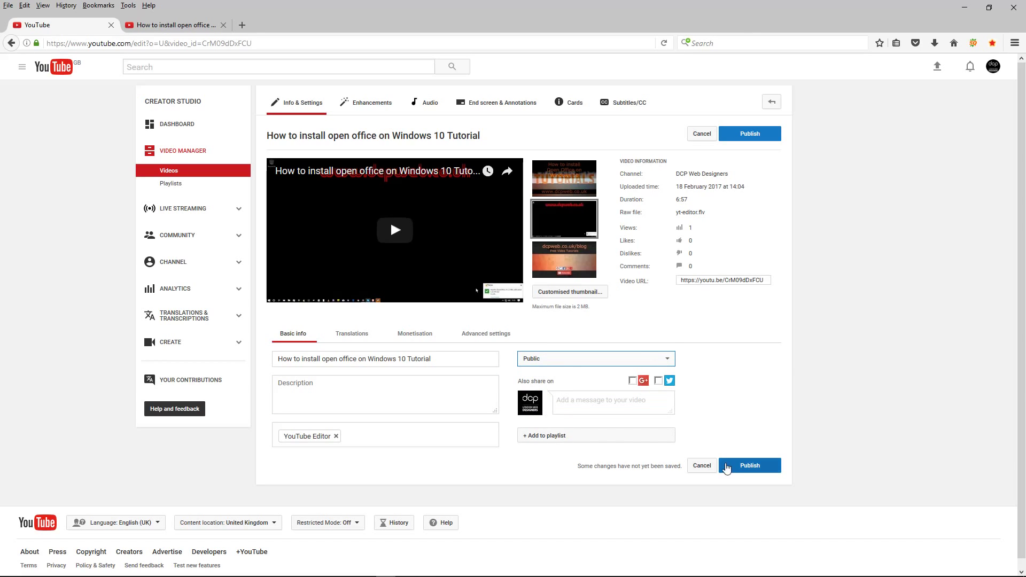
left_click(740, 468)
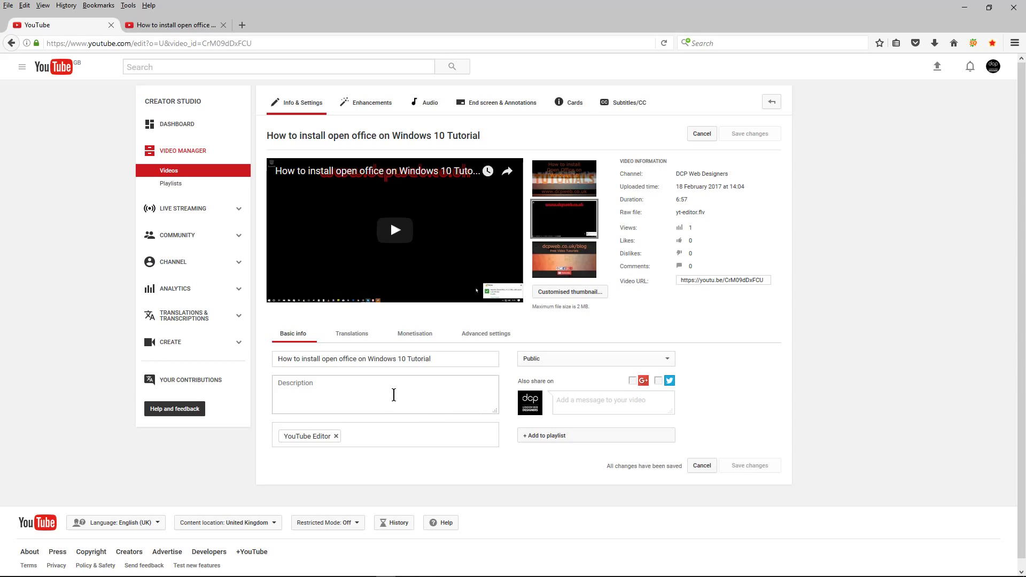
left_click(415, 334)
Switch on Monetise with ads, save the changes, and return to the video list.
left_click(343, 357)
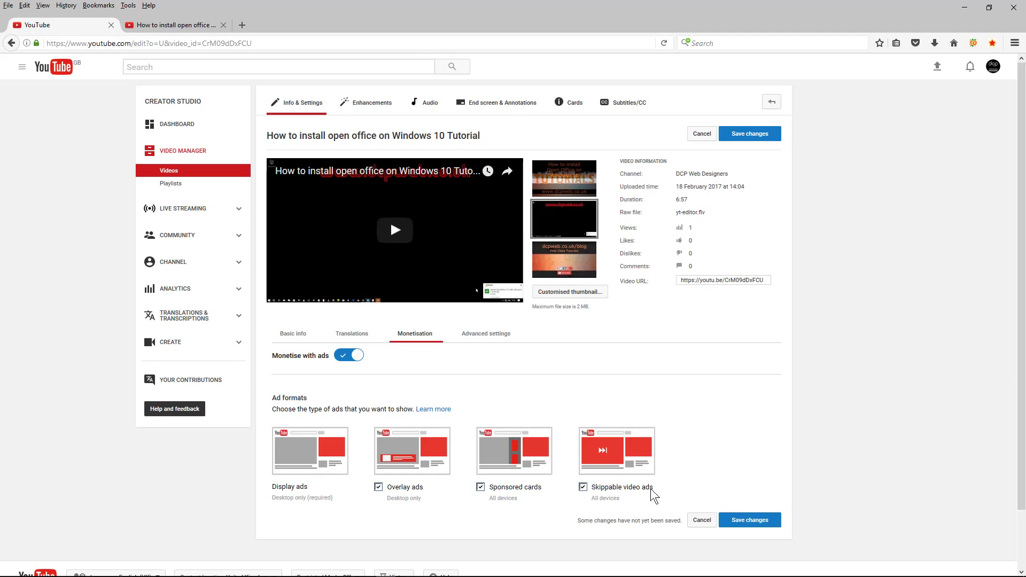
left_click(737, 520)
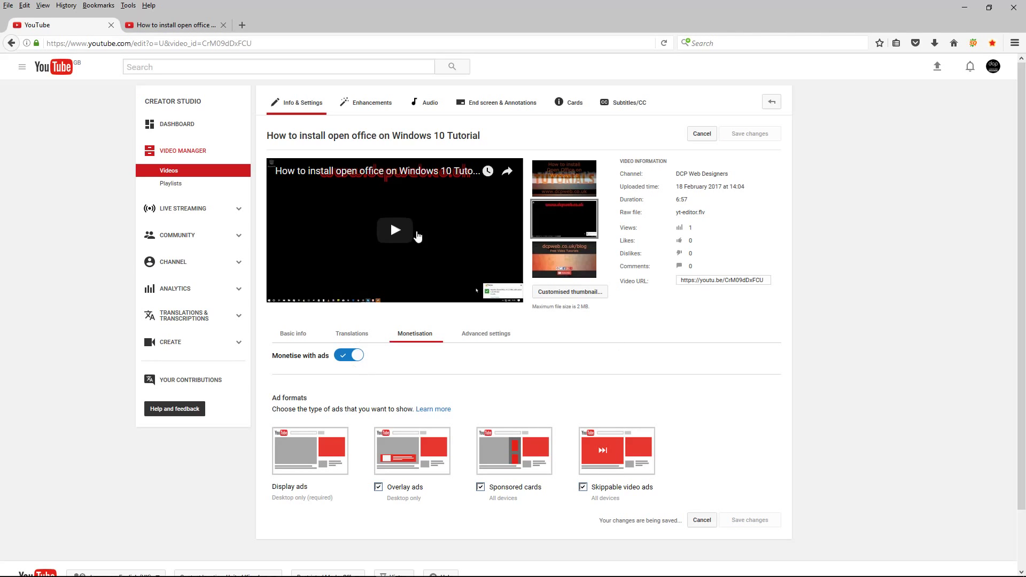
left_click(293, 338)
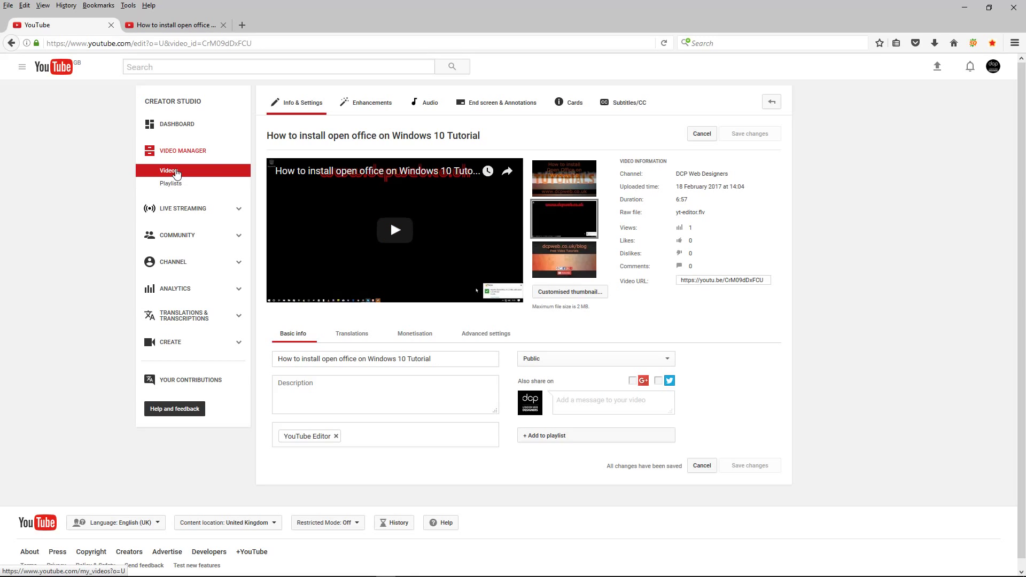
left_click(168, 170)
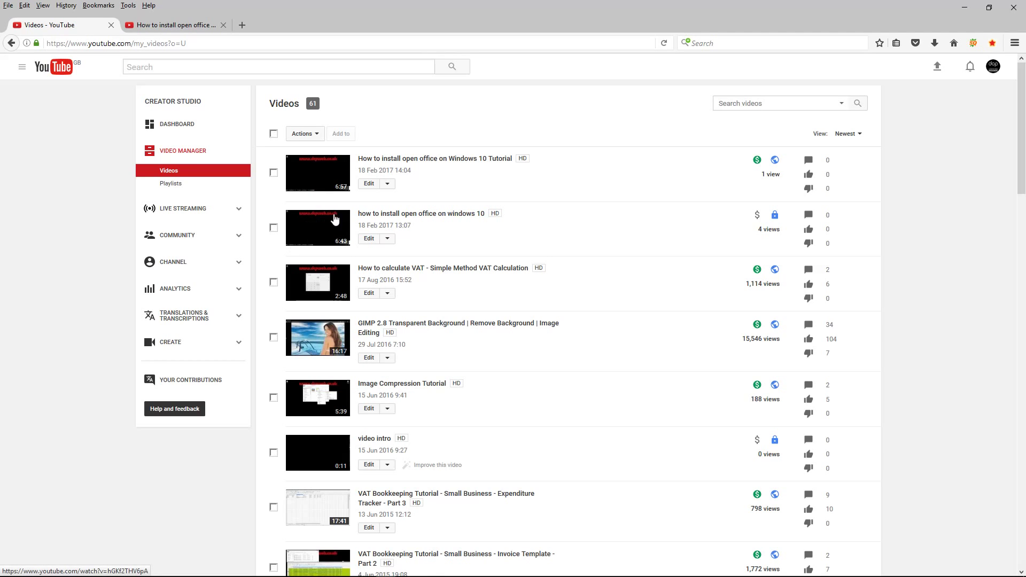
Delete the second-row older duplicate through its Edit dropdown, leaving 60 videos.
left_click(387, 240)
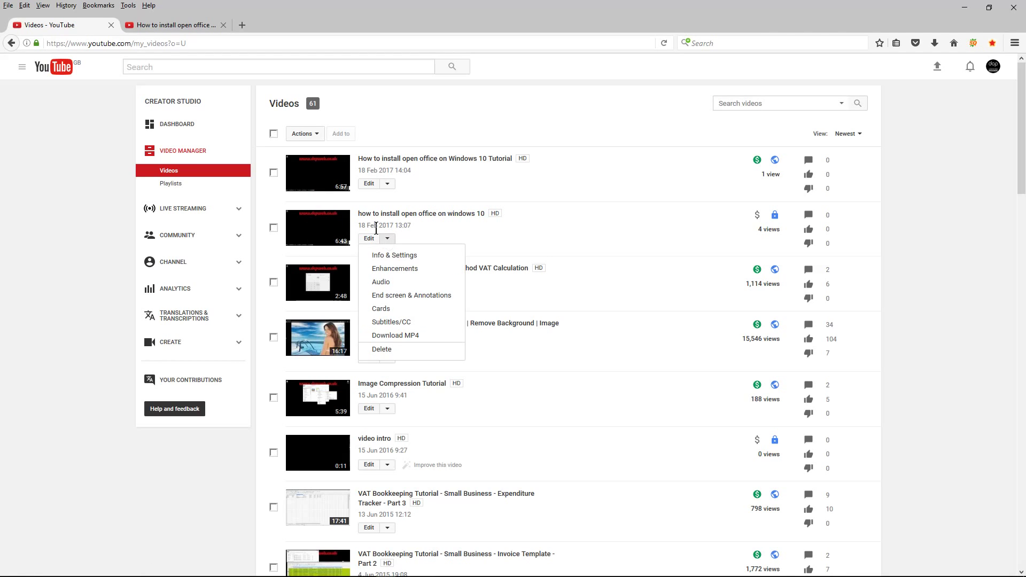
left_click(384, 350)
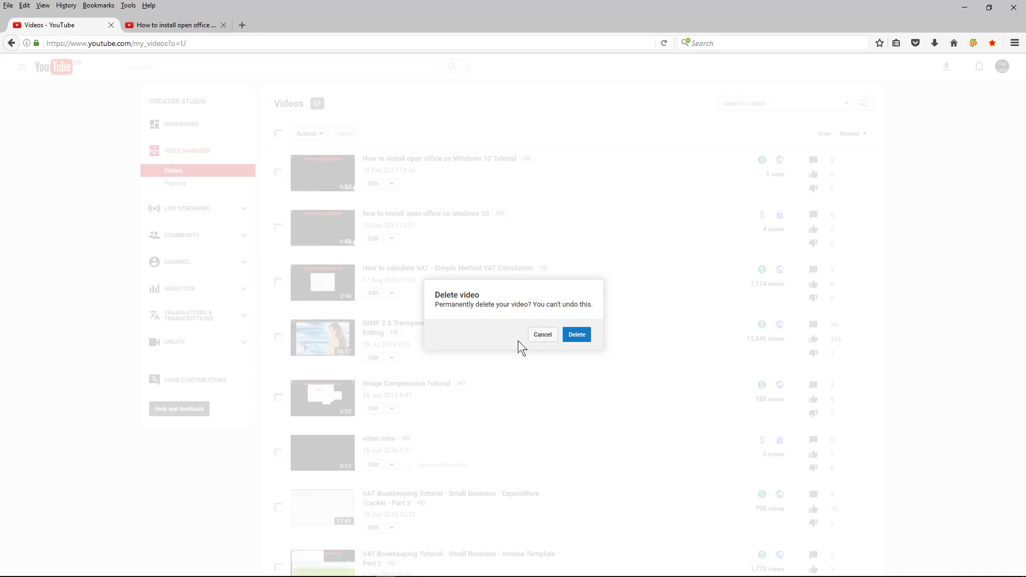
left_click(577, 335)
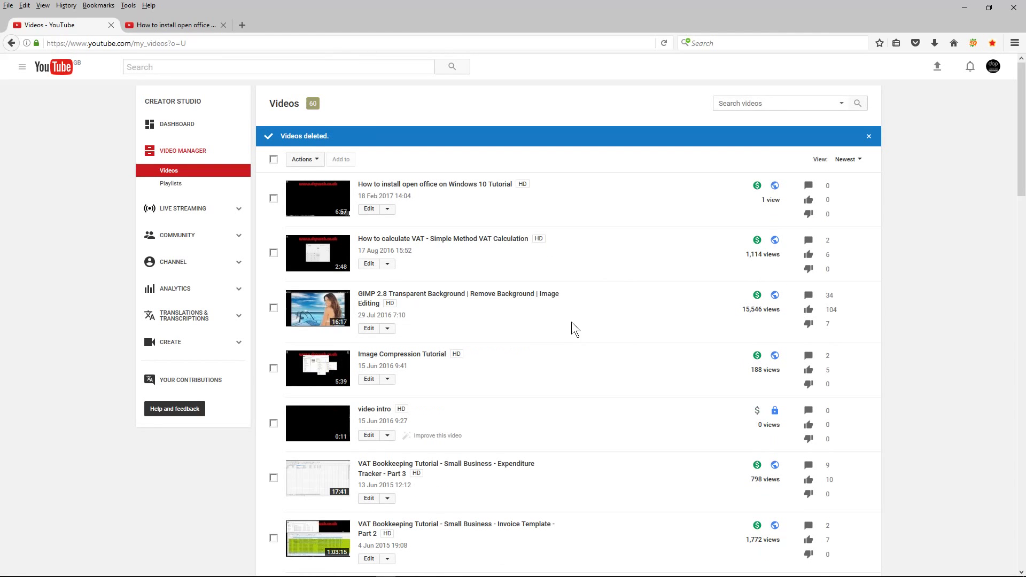